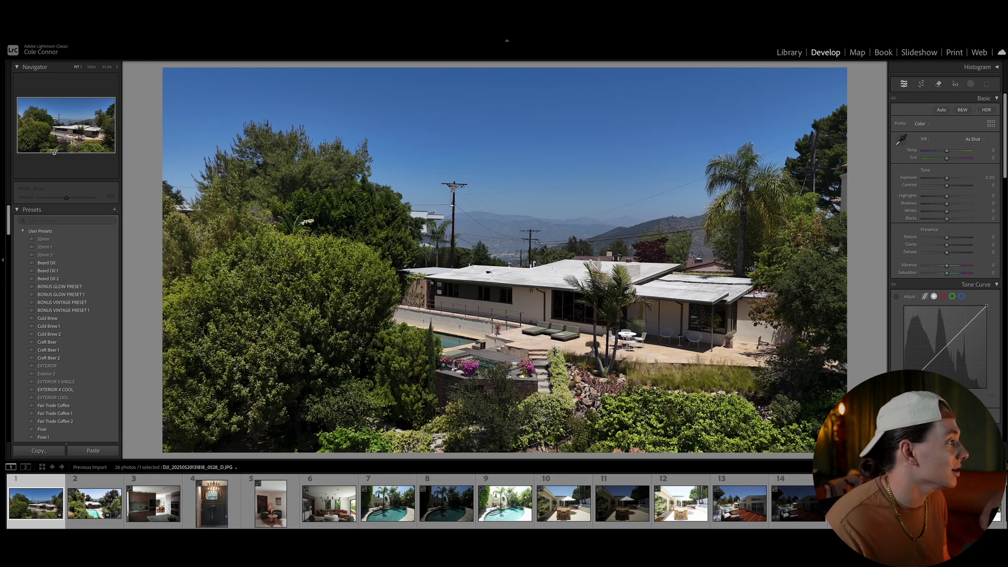
Collapse the Presets panel and cancel out of Import Presets without adding any
left_click(29, 210)
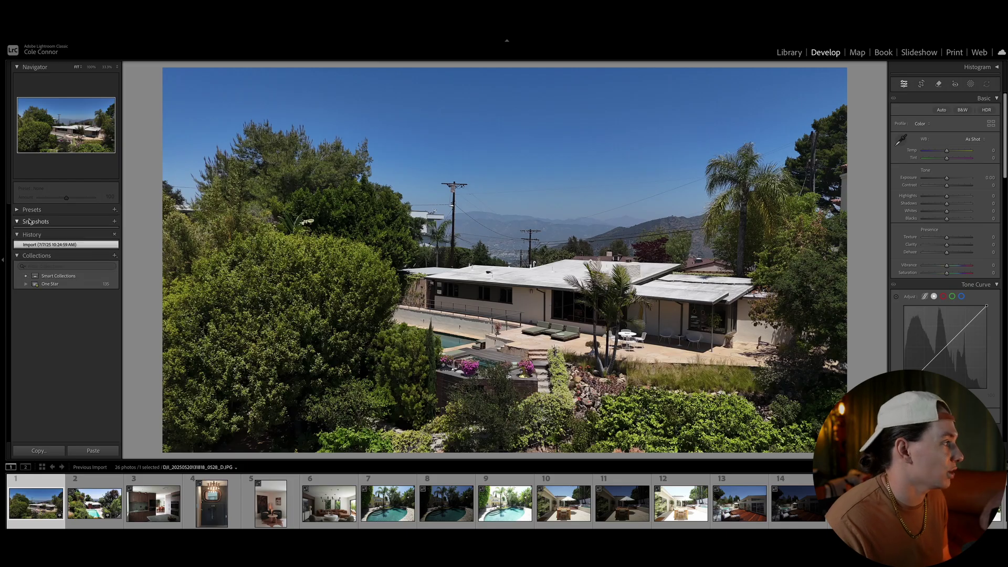
left_click(114, 209)
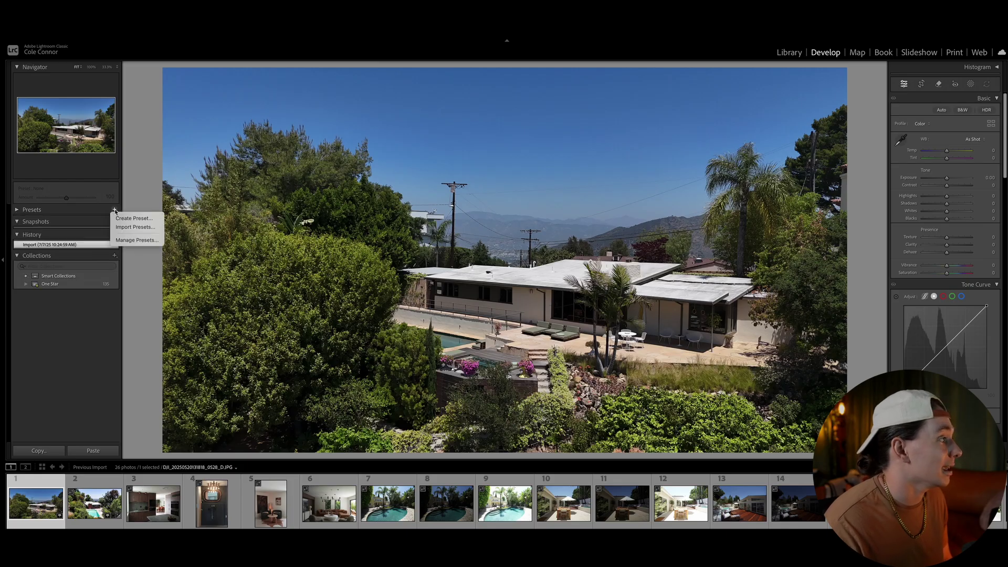
left_click(137, 227)
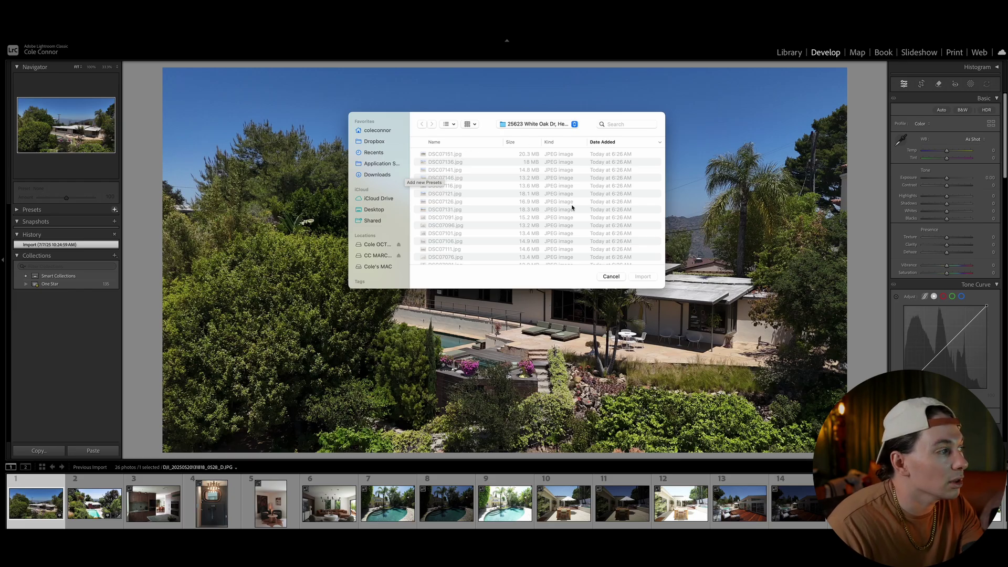
left_click(624, 277)
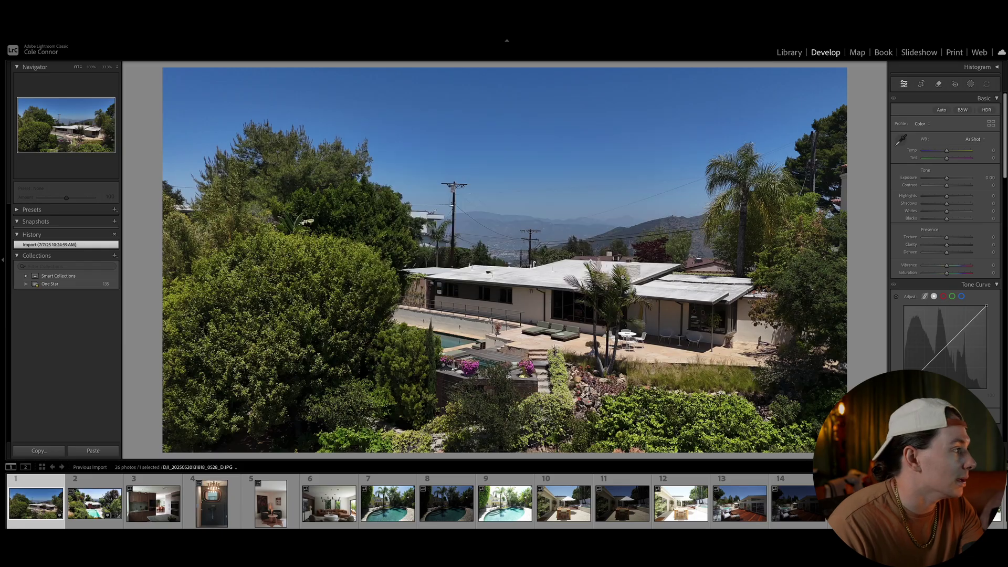
Browse the User Presets and apply Shadow Drone (Contrast +92, Highlights -100) to the drone shot
left_click(31, 209)
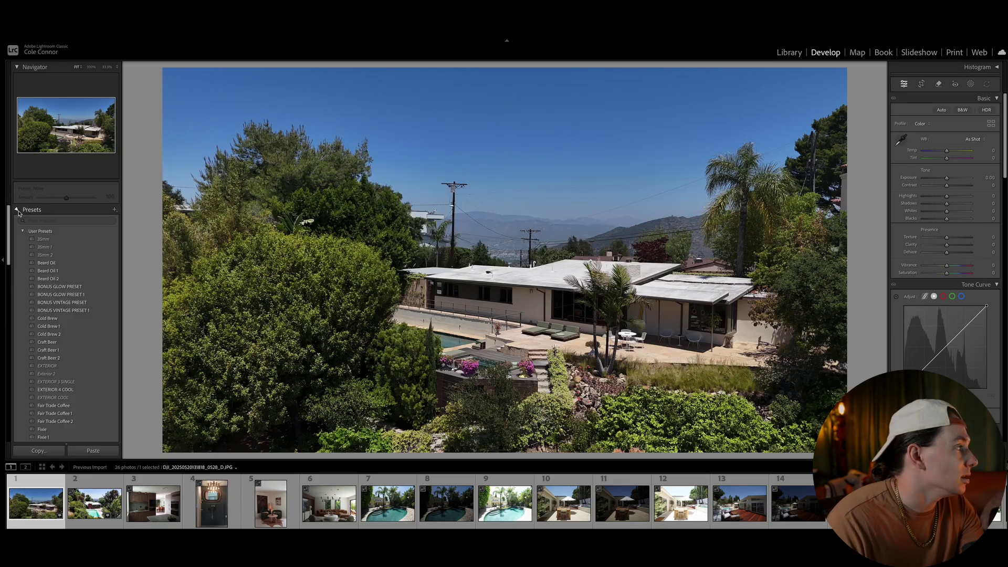
scroll(38, 234, "down", 5)
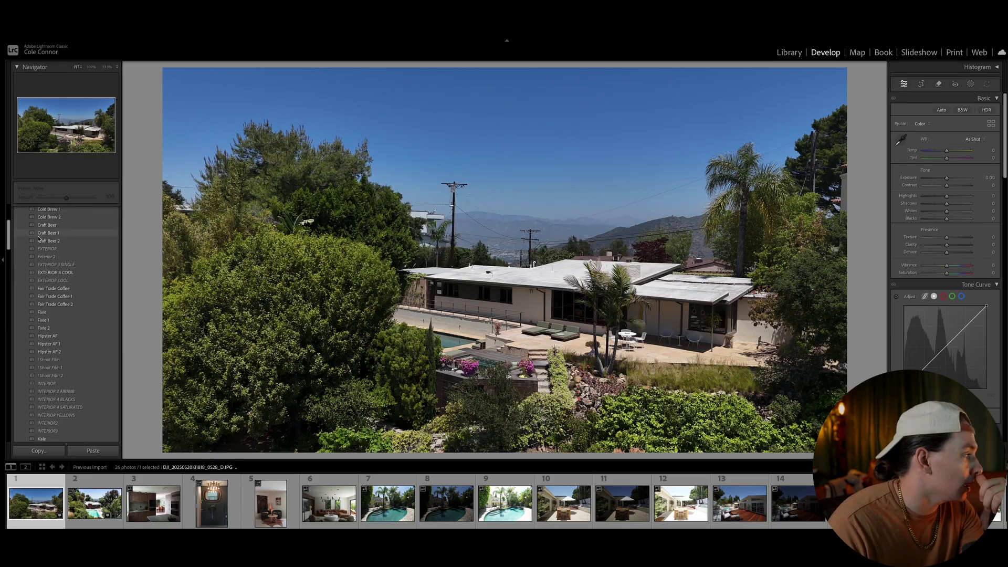
scroll(38, 239, "down", 5)
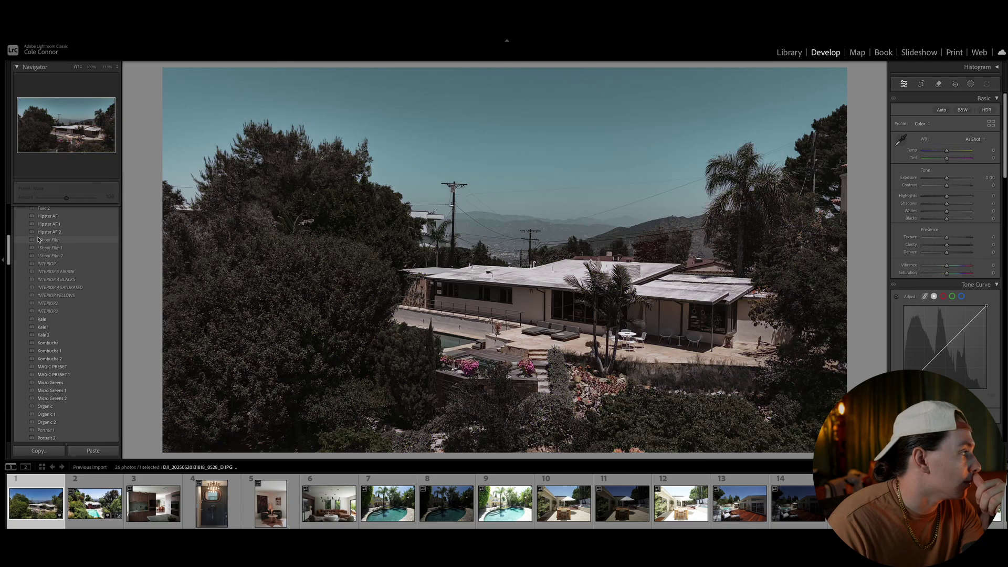
scroll(38, 239, "down", 10)
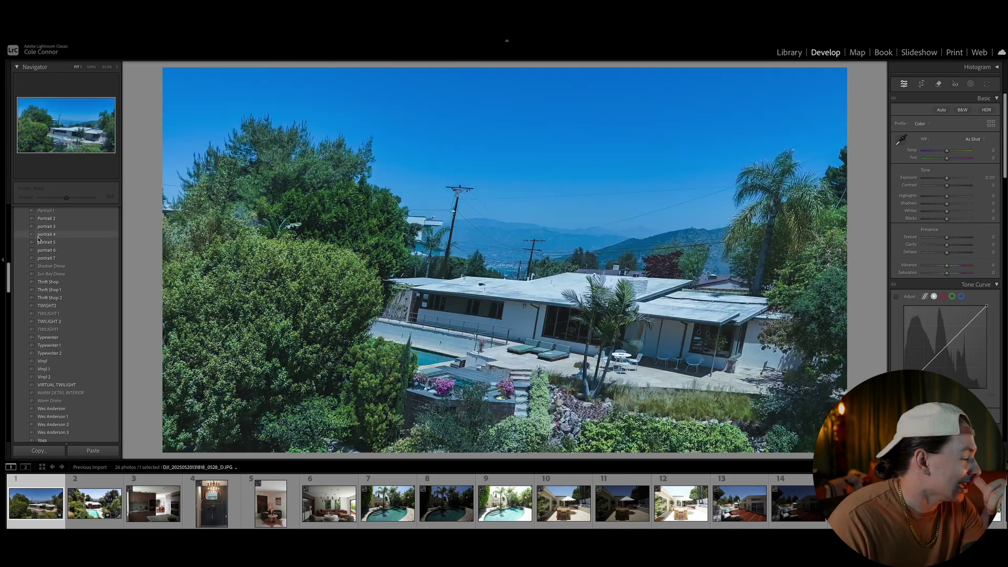
scroll(38, 239, "down", 1)
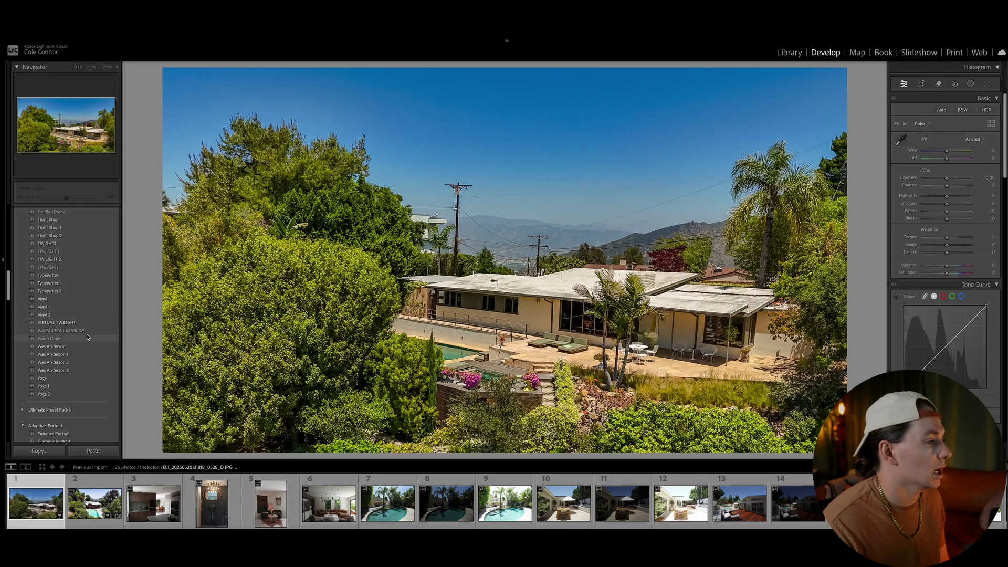
scroll(87, 316, "up", 4)
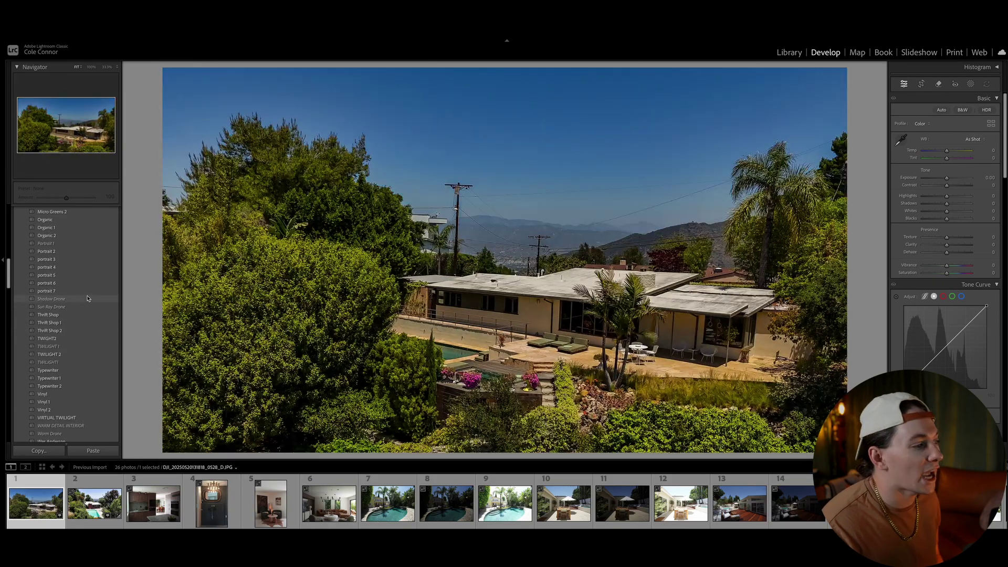
left_click(87, 298)
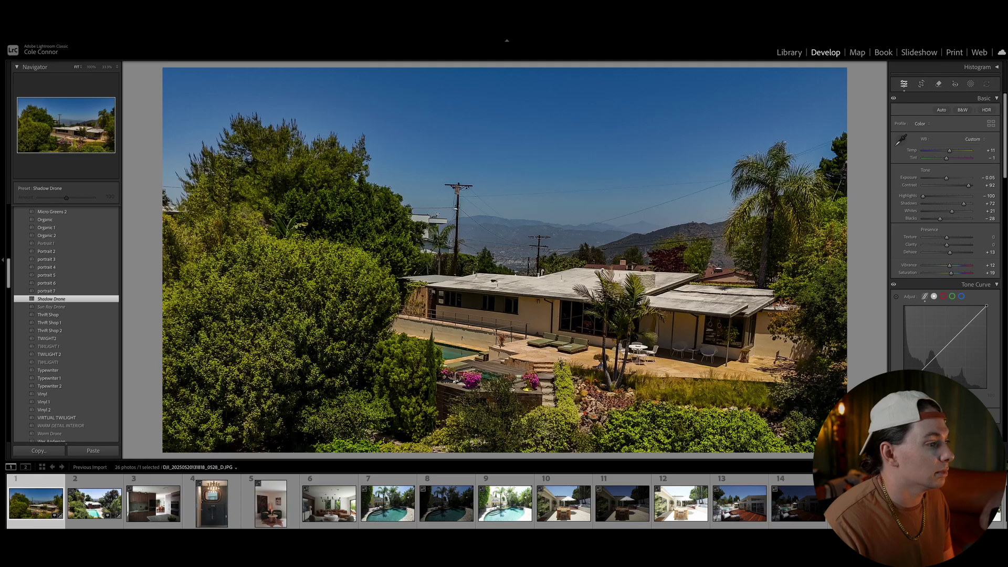
Undo a reset to keep Shadow Drone, then straighten with Upright, a grid and Rotate -1.5
key("ctrl+shift+r")
key("ctrl+z")
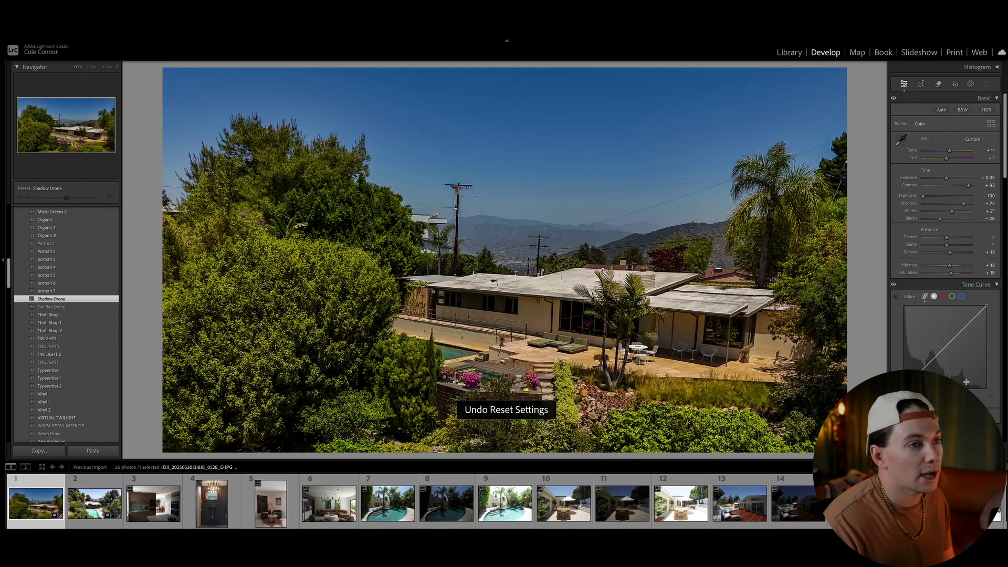
scroll(954, 329, "down", 10)
scroll(953, 330, "down", 5)
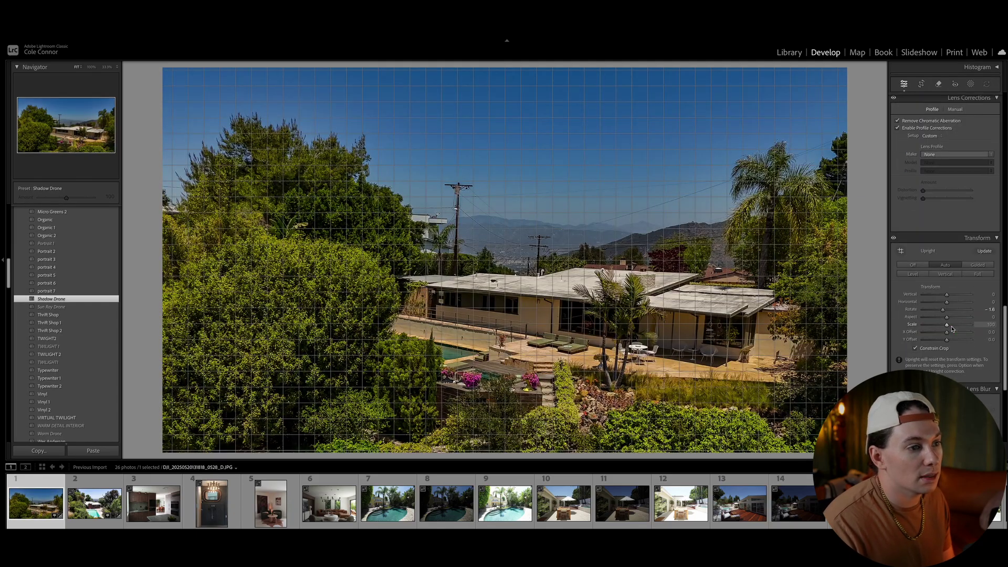
left_click(924, 265)
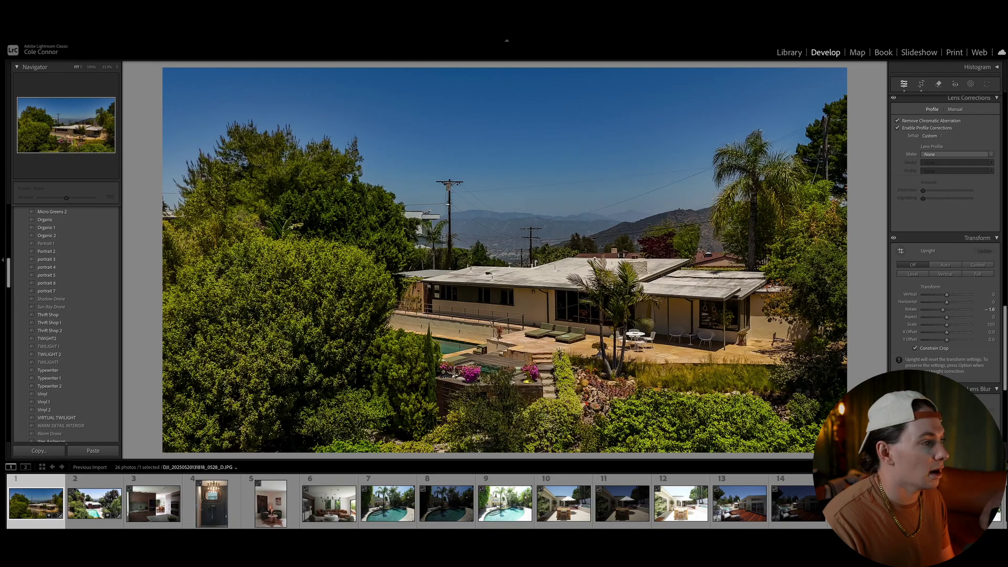
left_click(985, 317)
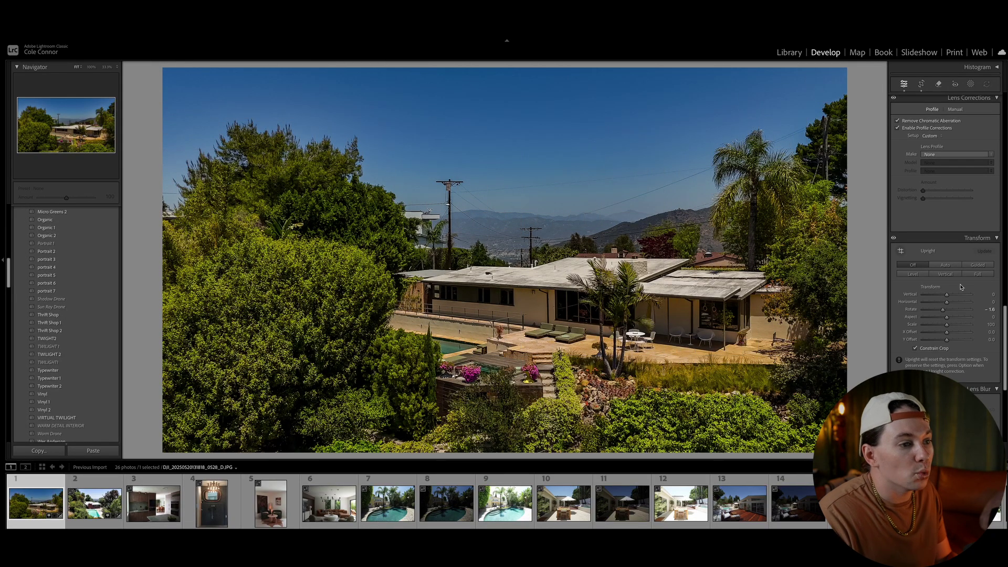
left_click(948, 303)
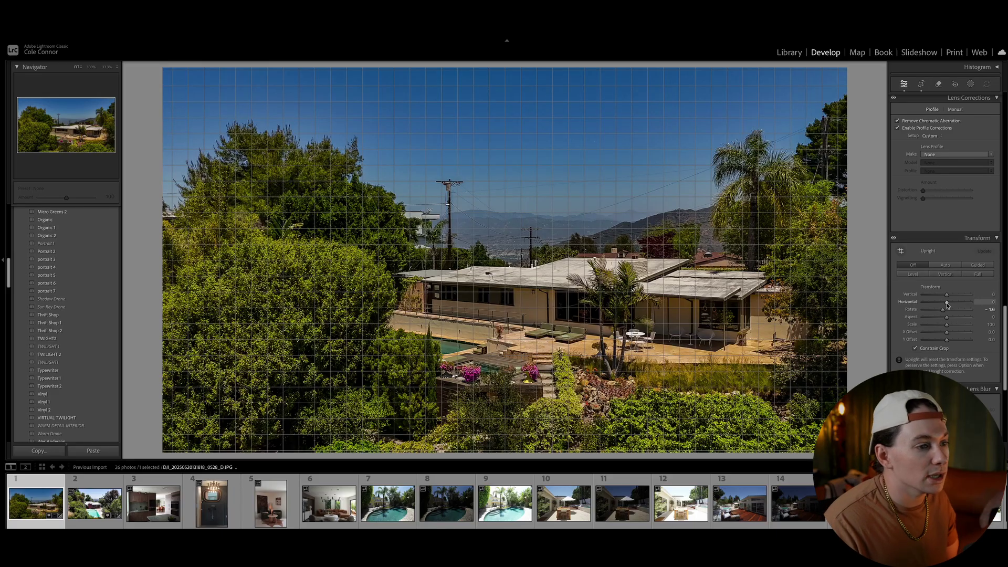
double_click(947, 309)
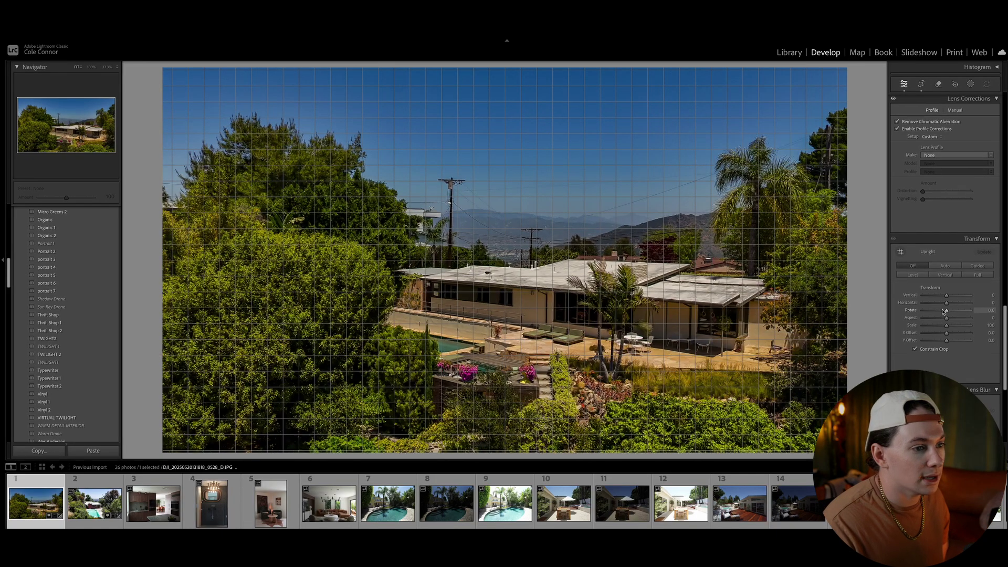
left_click_drag(947, 311, 945, 317)
scroll(953, 300, "up", 10)
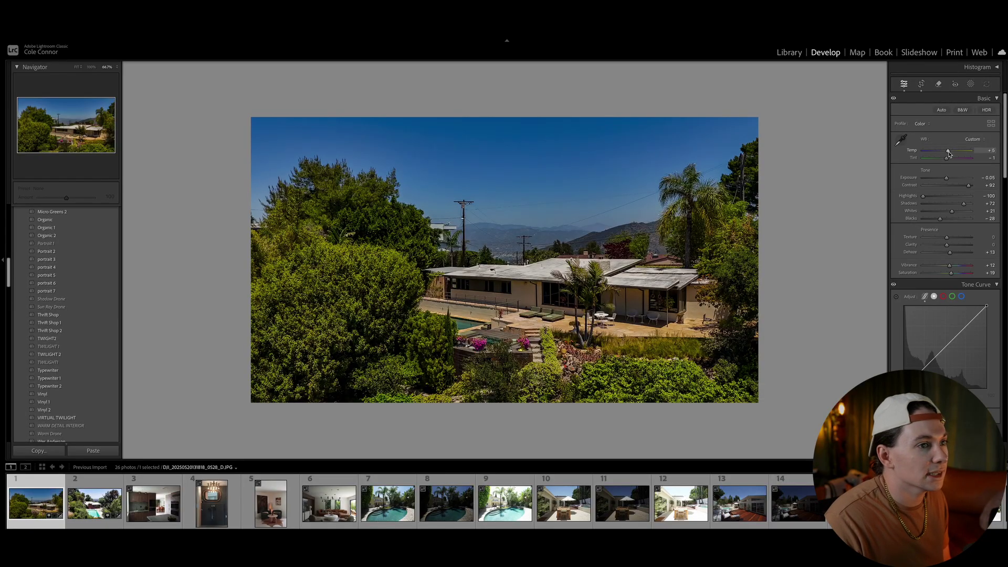
Set Temp +3, Exposure +0.30 and Shadows +54, compare with the original, then open photo 2
left_click_drag(948, 152, 948, 178)
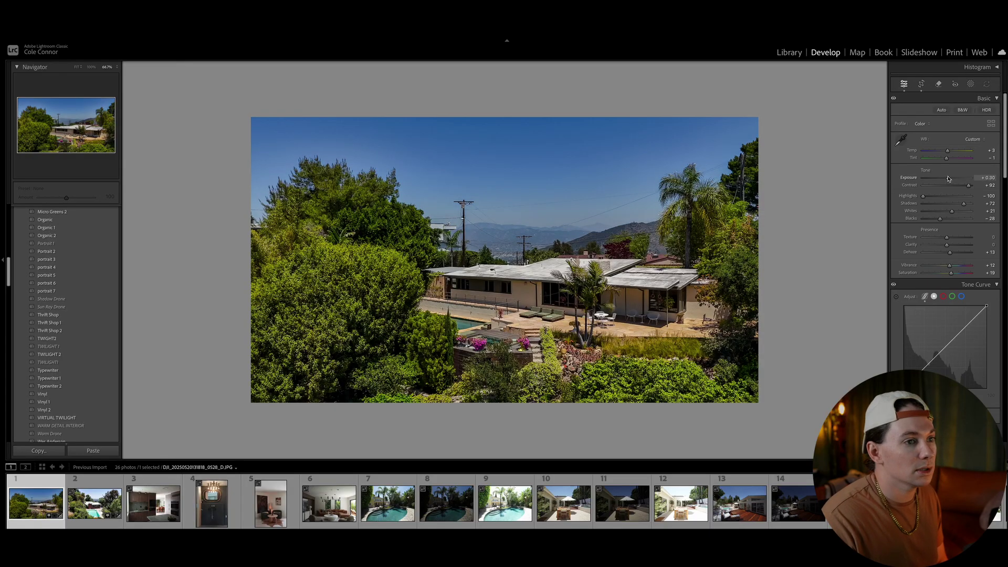
left_click_drag(965, 206, 962, 208)
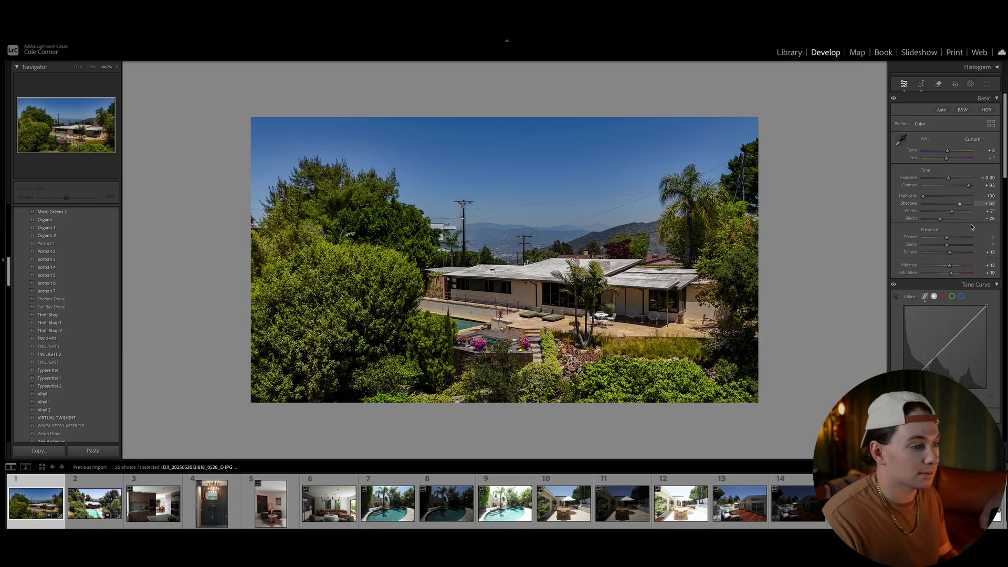
key("ctrl+shift+r")
key("ctrl+z")
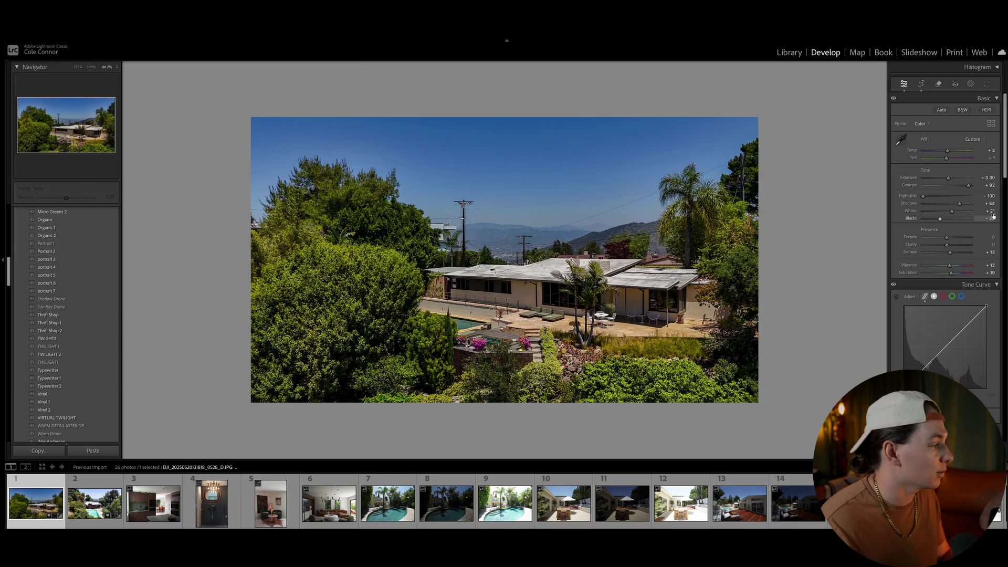
left_click(110, 485)
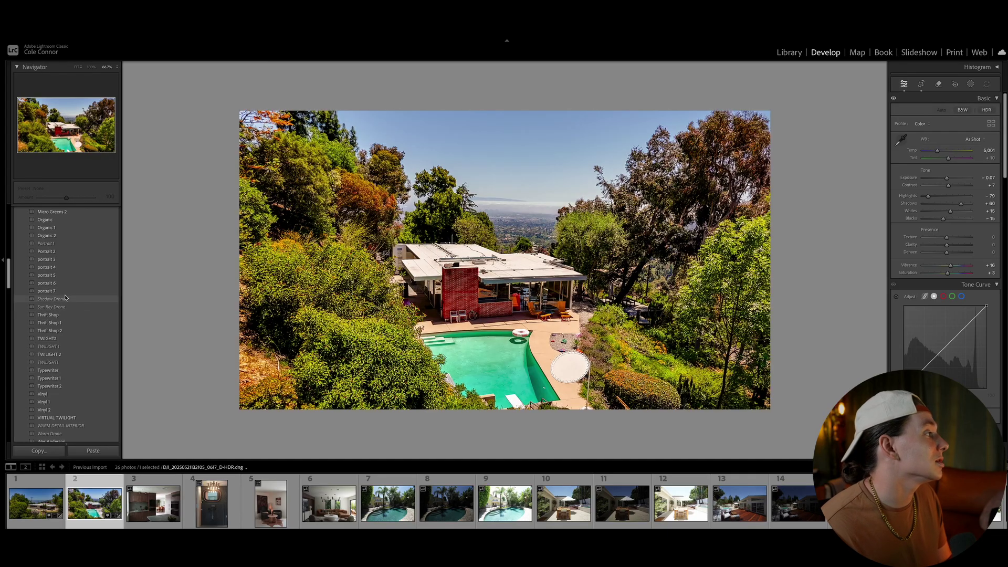
Apply the Sun Ray Drone preset, reset Exposure, and lift Shadows to +39
left_click(64, 307)
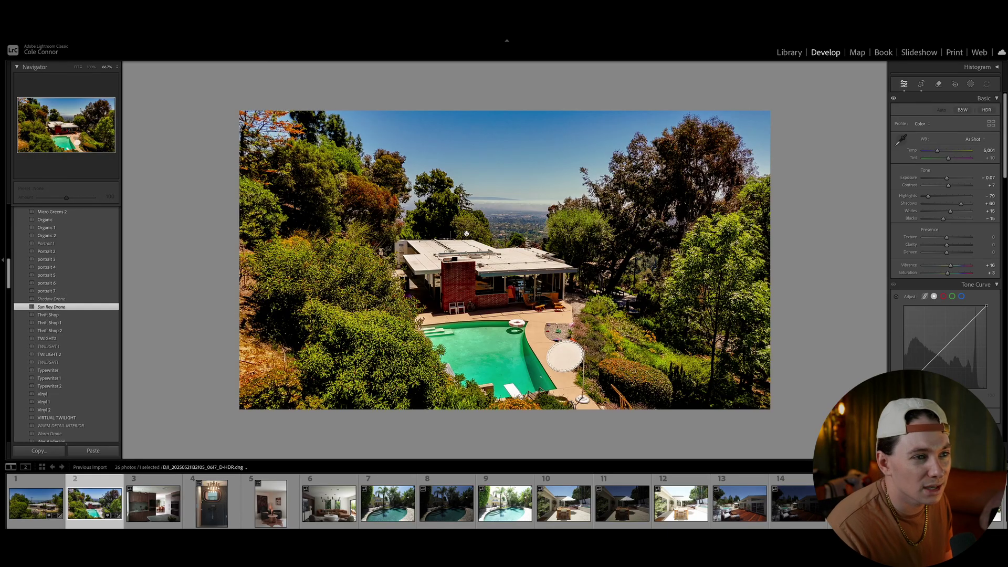
double_click(948, 189)
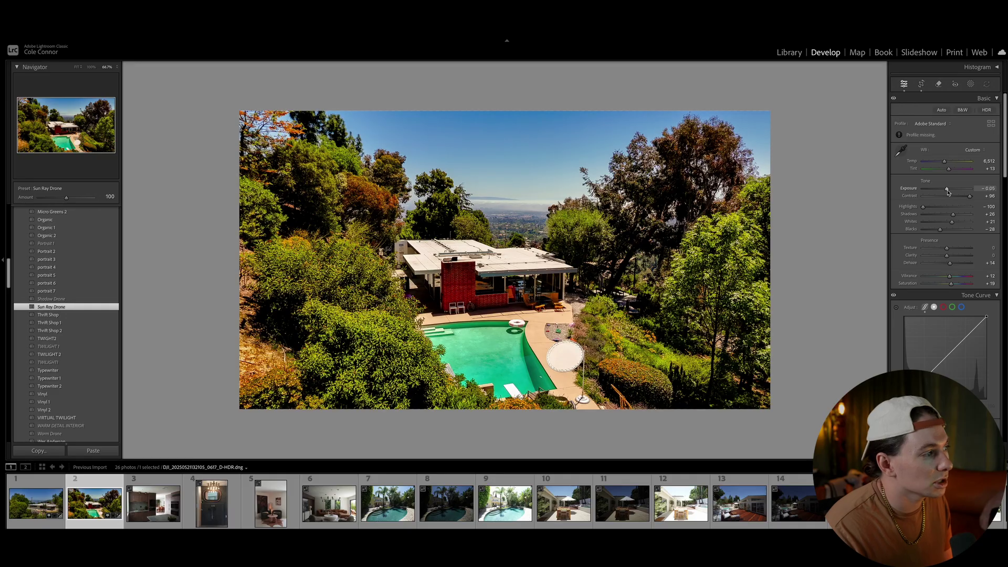
left_click_drag(949, 192, 956, 215)
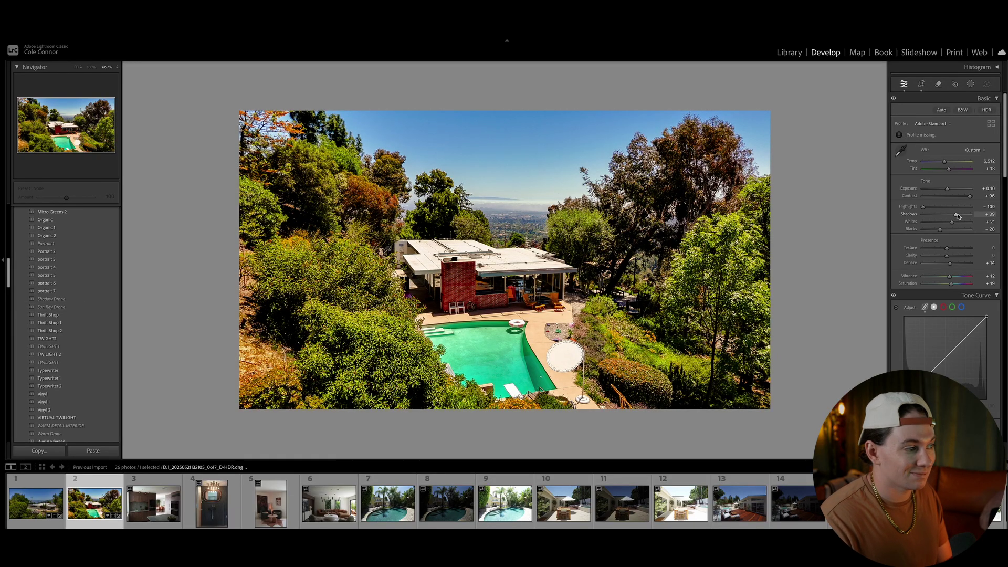
Apply automatic Upright perspective correction to the pool photo
scroll(945, 294, "down", 15)
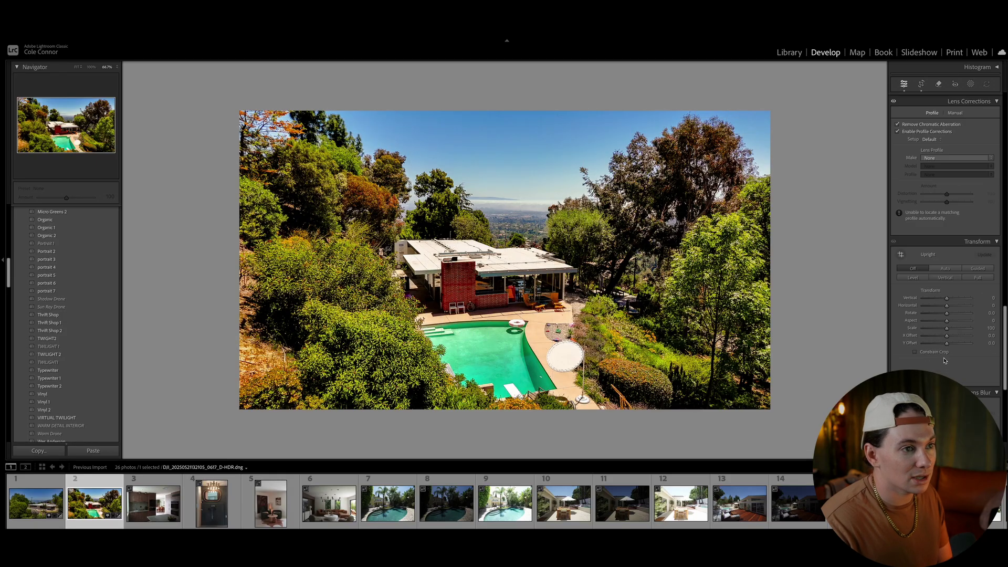
scroll(946, 360, "down", 3)
left_click(943, 154)
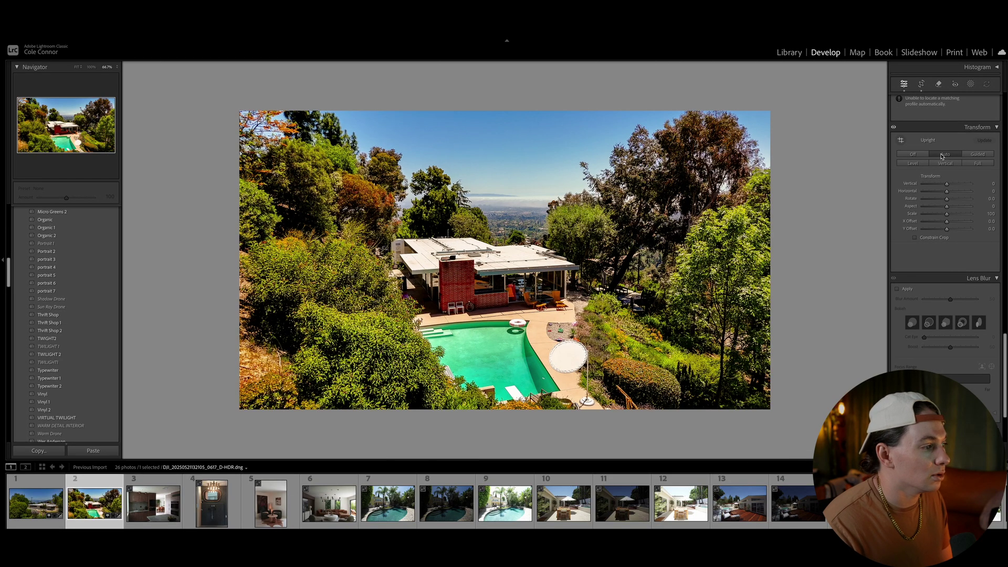
scroll(940, 274, "up", 10)
scroll(940, 273, "down", 5)
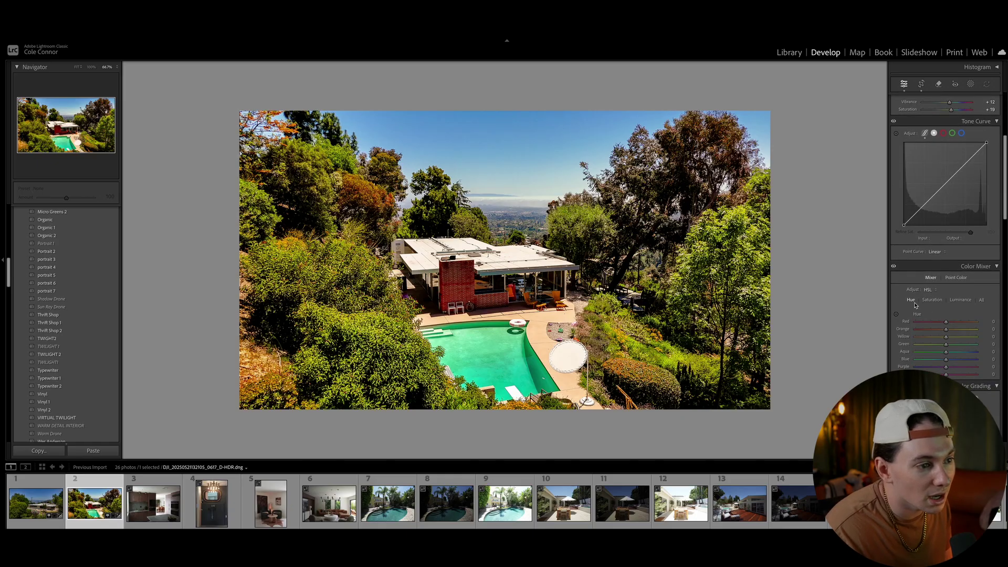
Shift the Green hue to +38 and the Aqua hue to +41
left_click_drag(947, 355, 969, 357)
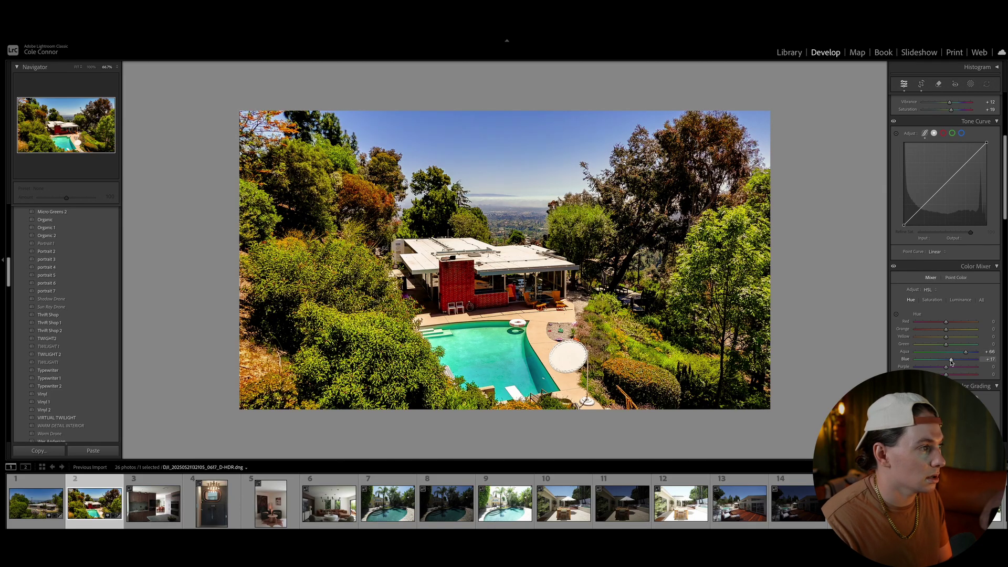
key("ctrl+z")
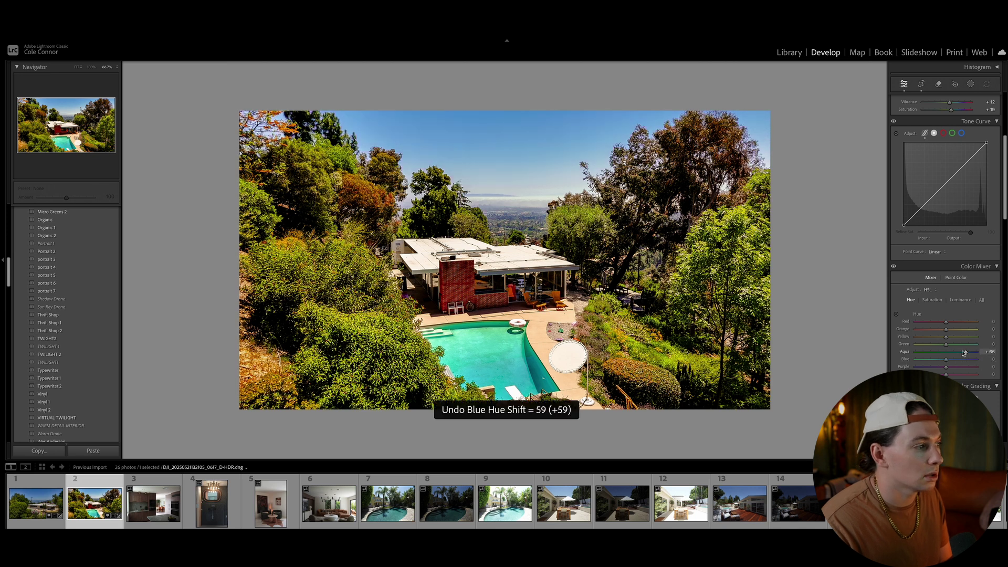
left_click_drag(966, 352, 959, 352)
left_click_drag(946, 344, 957, 344)
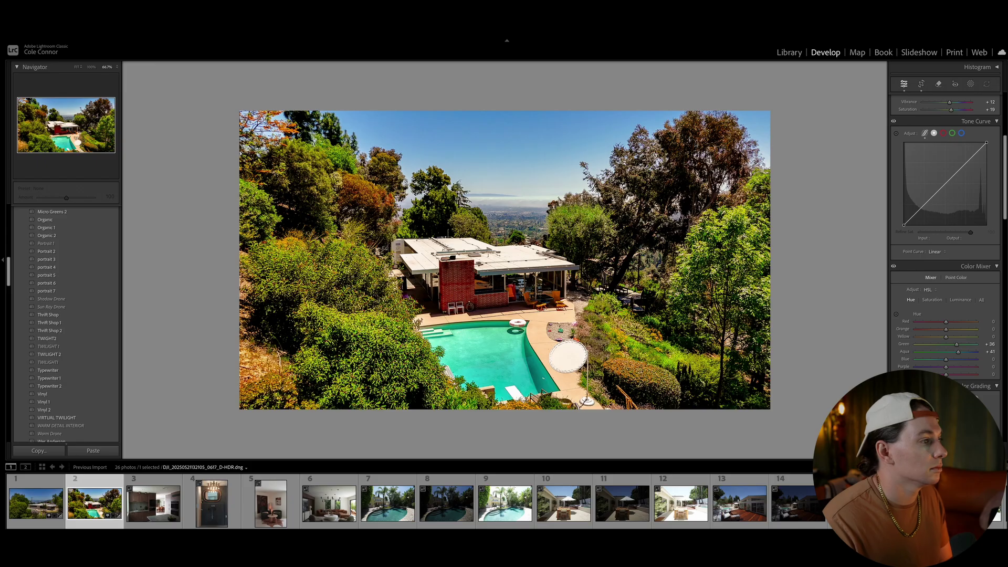
Compare the pool shot with its unedited look, keep the edits, and open the kitchen photo
key("ctrl+shift+r")
key("ctrl+z")
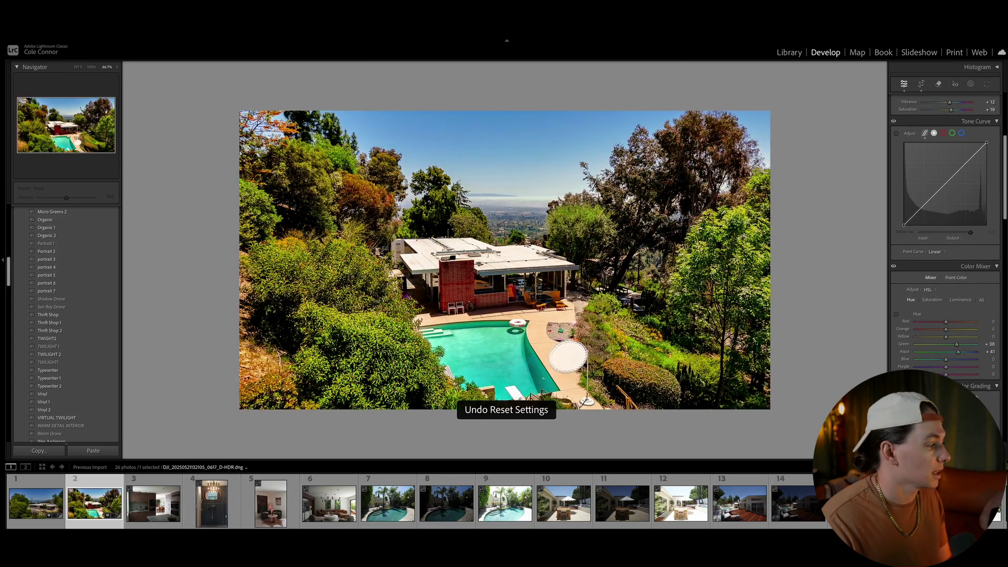
left_click(165, 505)
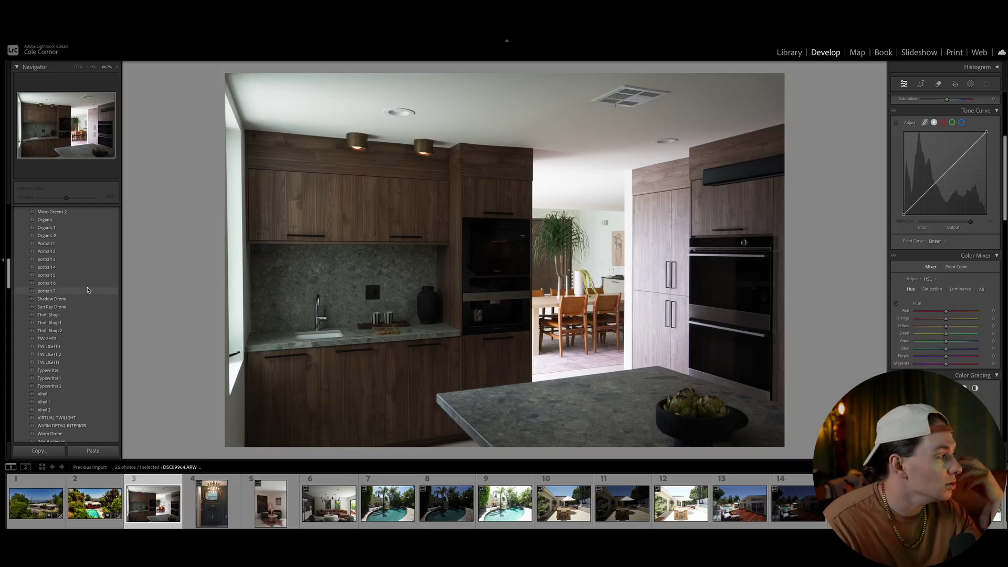
Preview several presets on the kitchen, apply INTERIOR 4 BLACKS, and compare it with the original
mouse_move(88, 290)
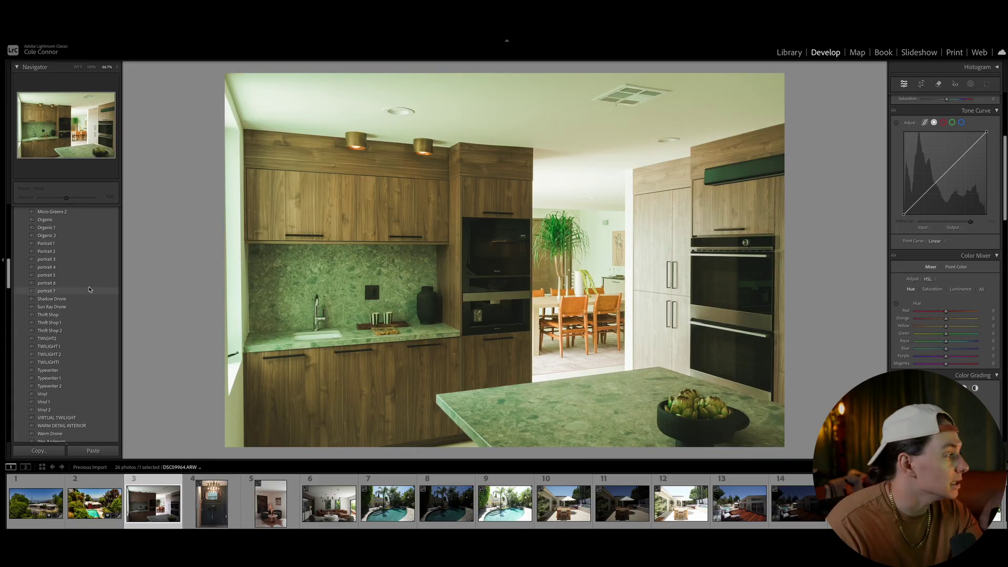
scroll(94, 291, "down", 5)
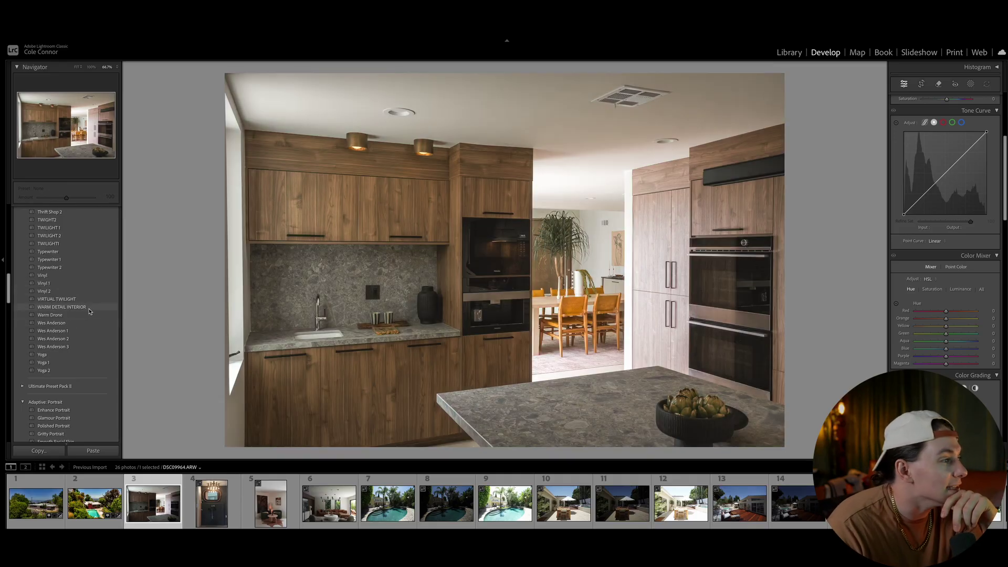
mouse_move(91, 310)
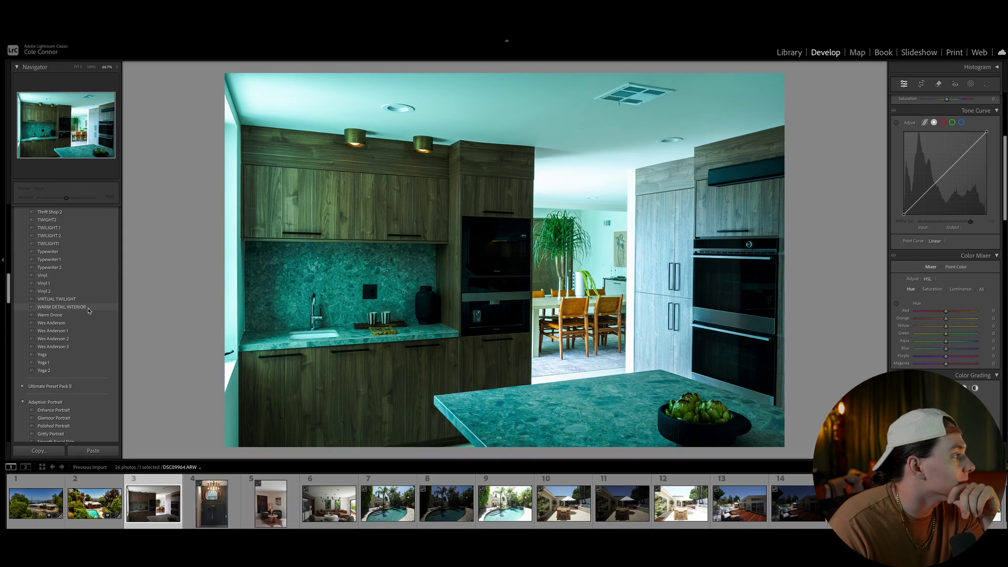
scroll(90, 311, "up", 6)
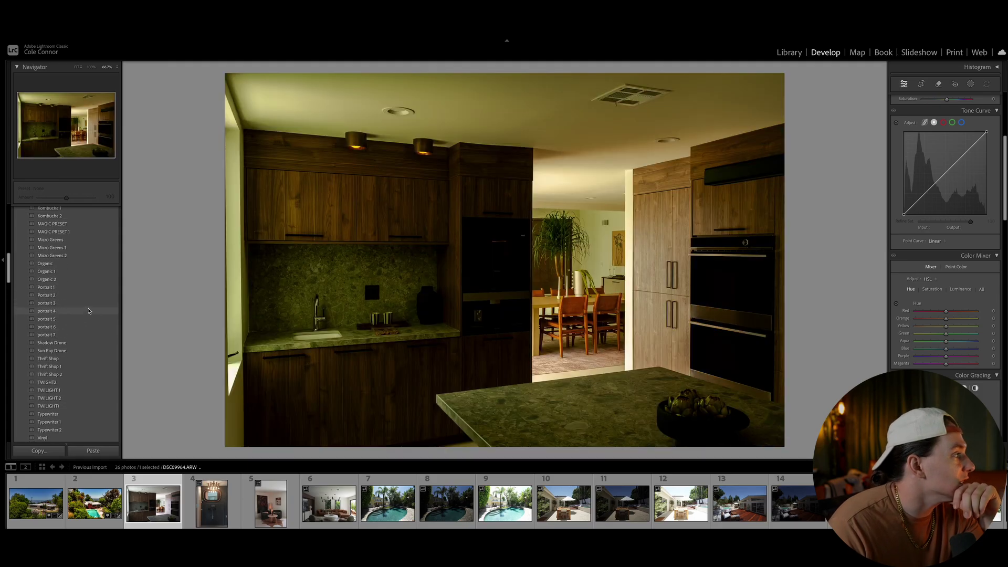
scroll(88, 311, "up", 6)
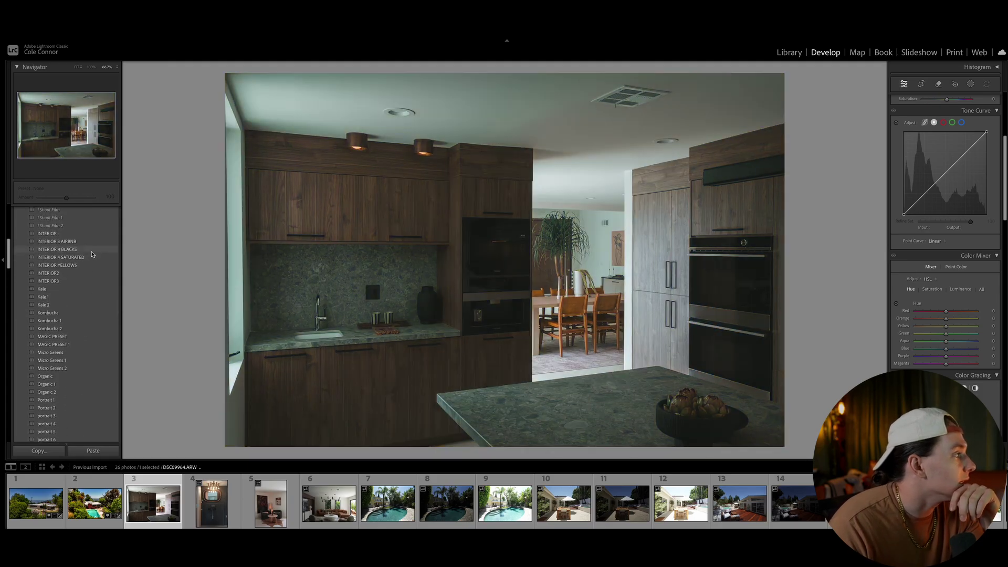
mouse_move(90, 245)
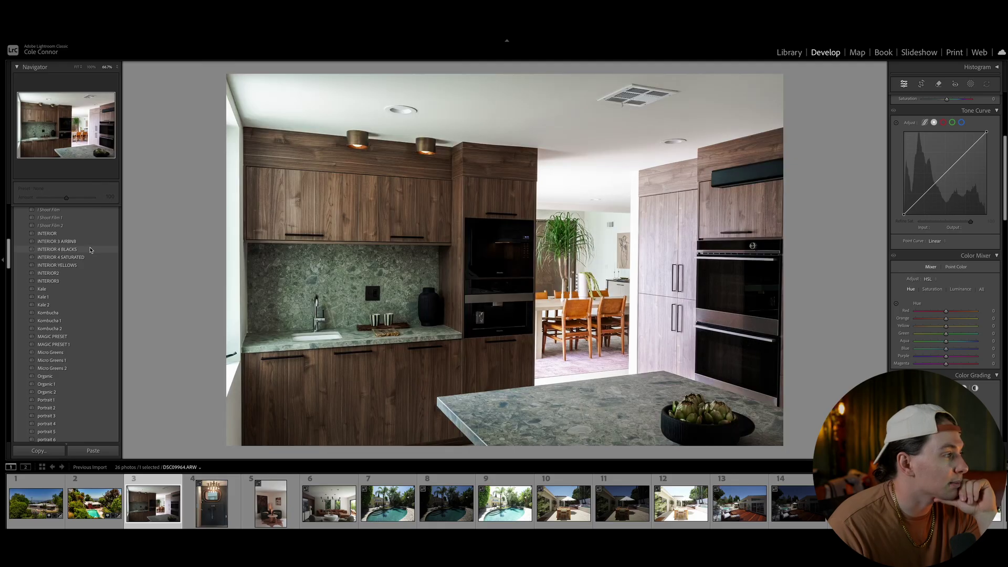
left_click(90, 251)
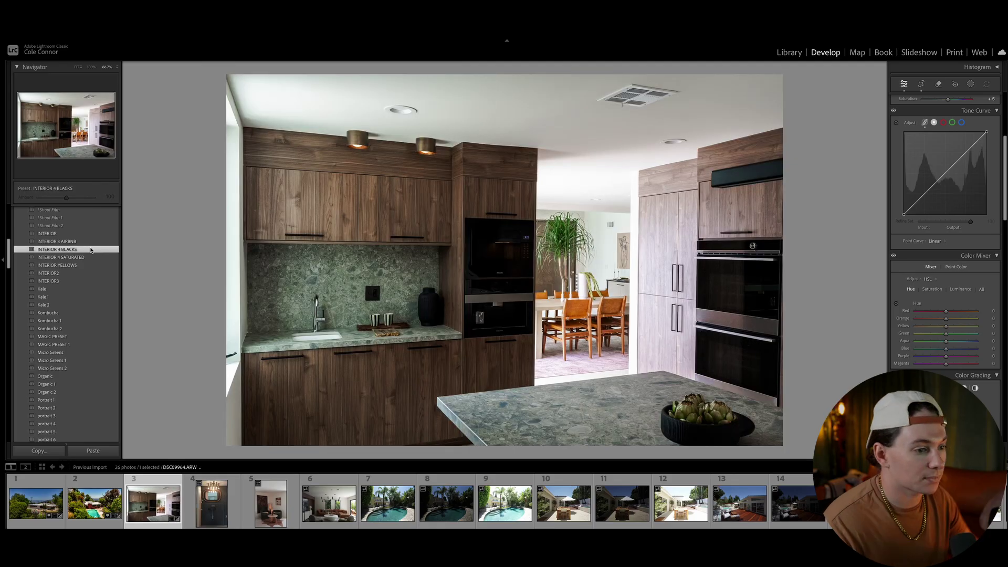
key("ctrl+shift+r")
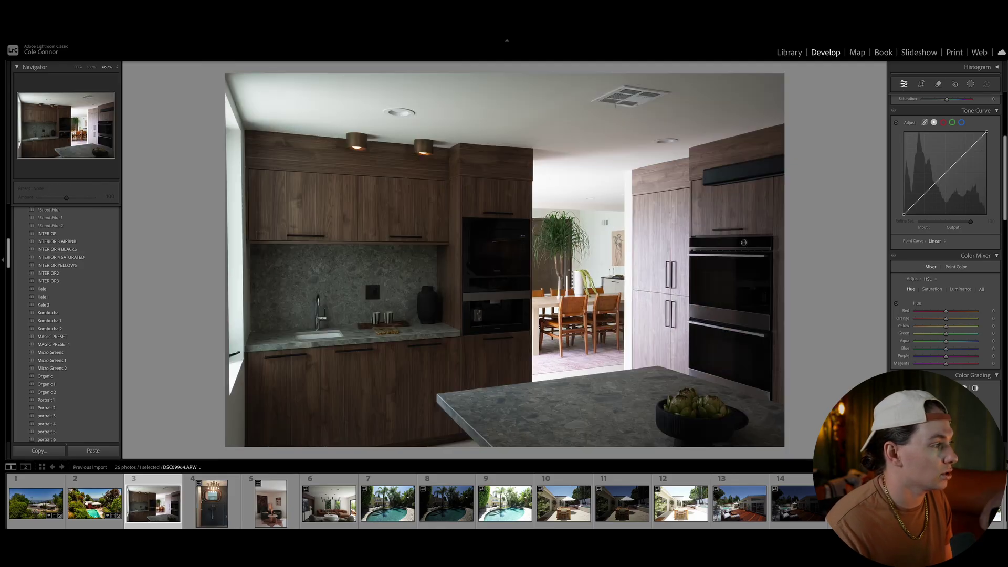
key("ctrl+z")
key("ctrl+shift+r")
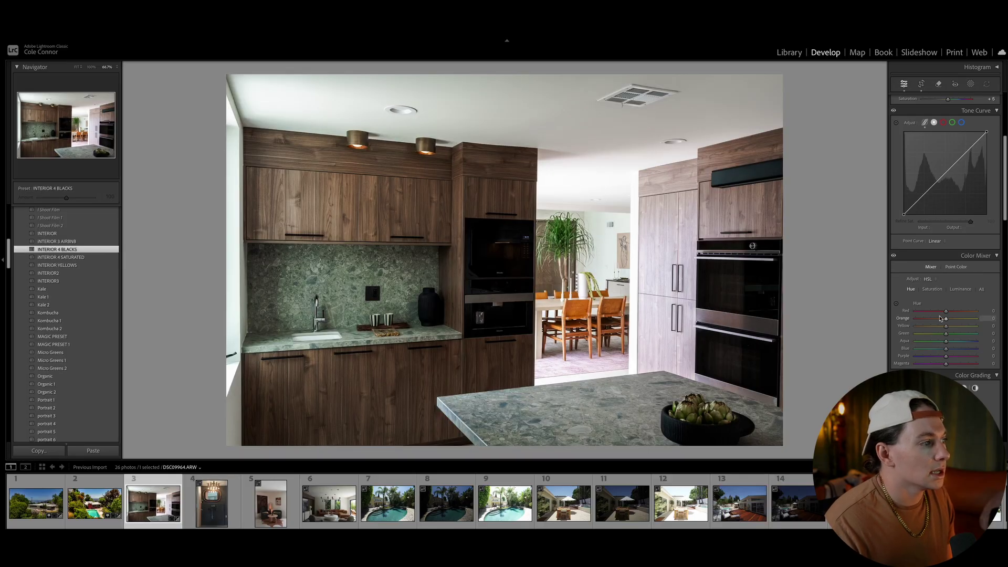
scroll(938, 316, "up", 5)
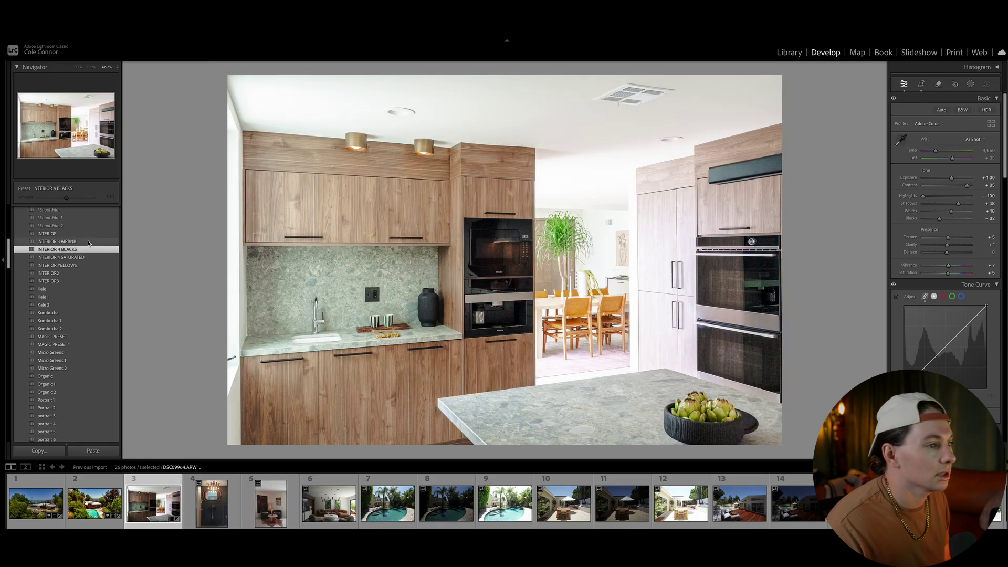
Apply INTERIOR 3 AIRBNB to the kitchen, then lower Exposure to +1.40 and Shadows to about +39
left_click(100, 242)
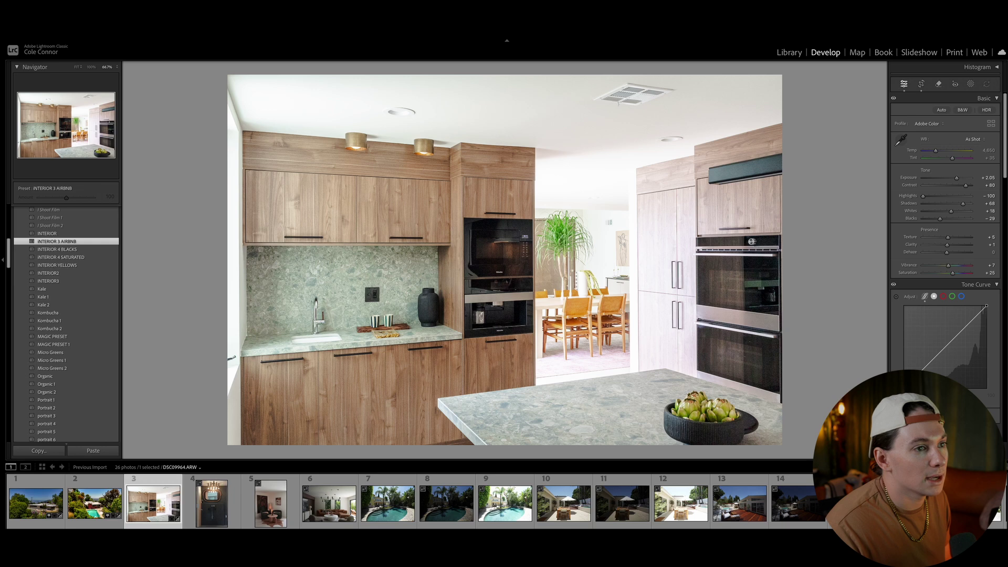
left_click_drag(957, 181, 956, 185)
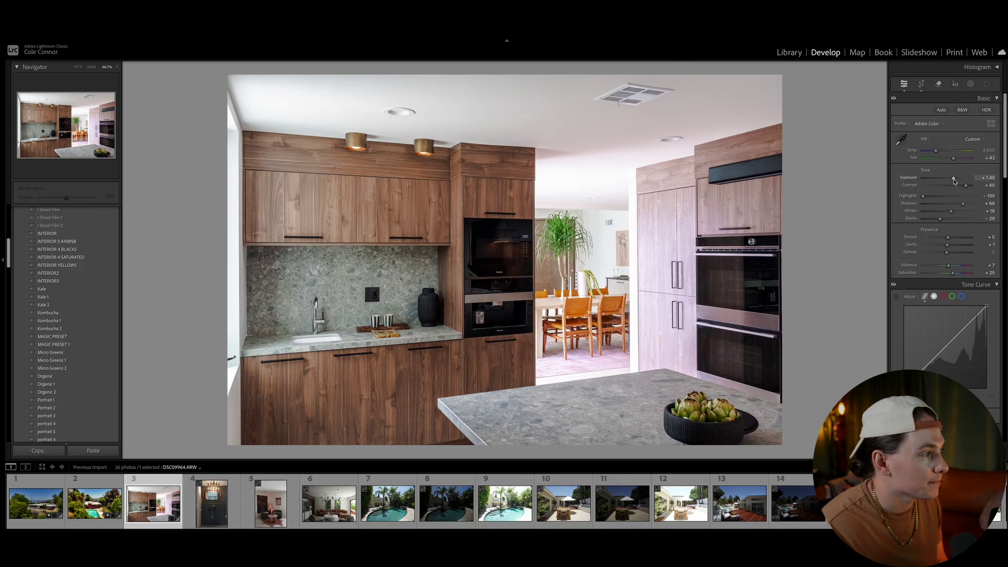
left_click(957, 206)
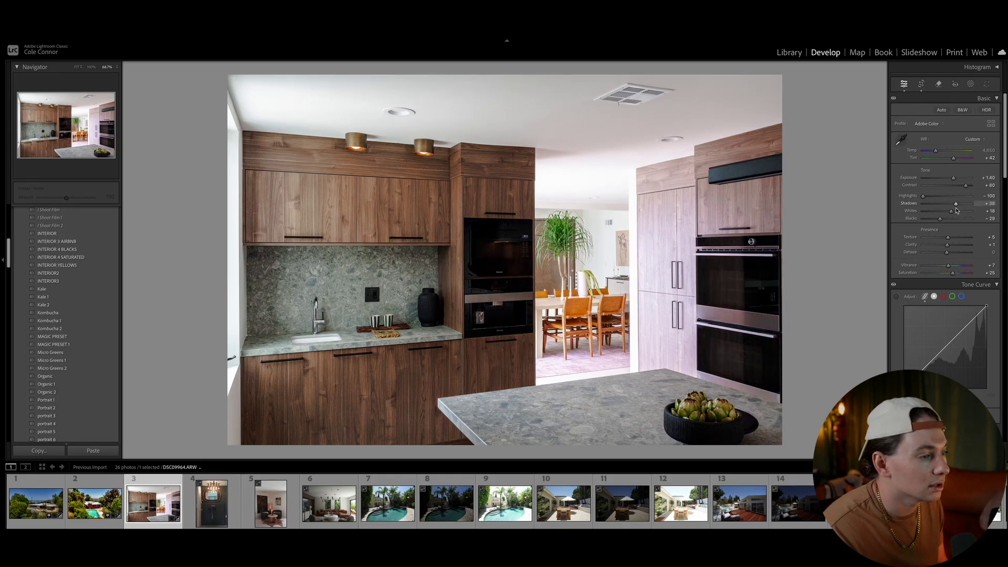
scroll(961, 158, "down", 2)
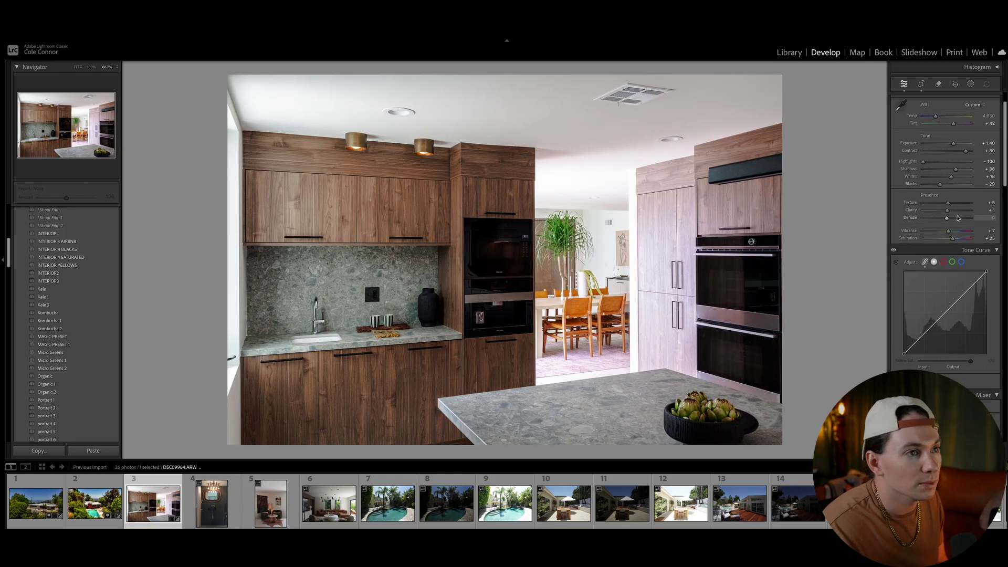
Paint a Brush mask over the doorway and plant and darken its exposure
left_click(969, 84)
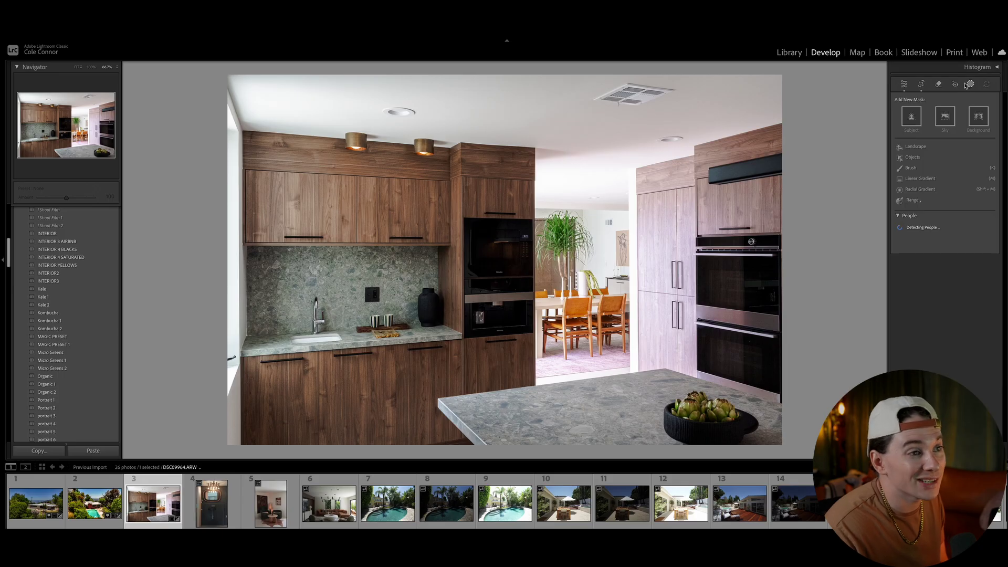
left_click(925, 168)
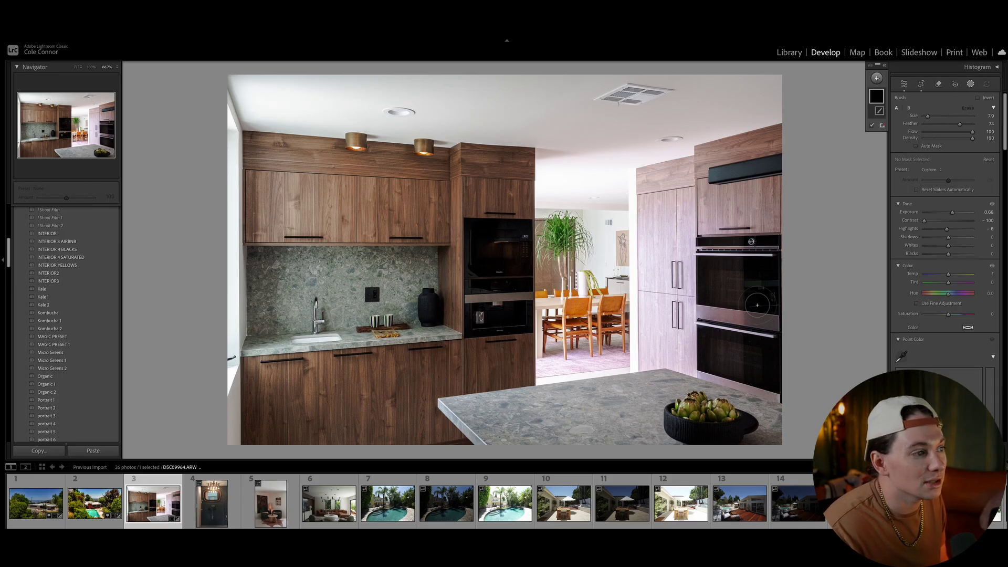
scroll(660, 221, "up", 3)
scroll(646, 215, "up", 1)
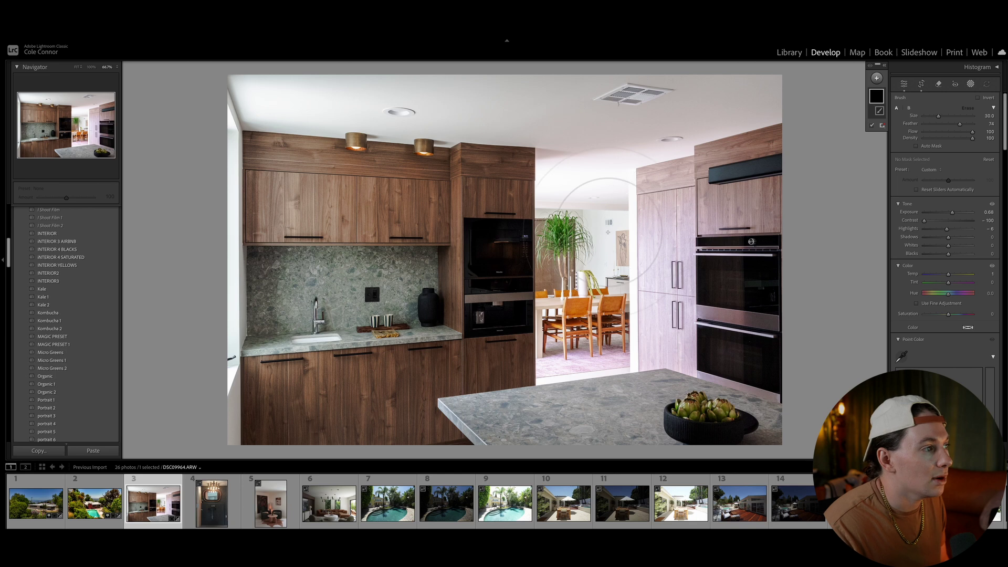
mouse_move(577, 189)
left_mouse_down()
mouse_move(573, 277)
mouse_move(588, 357)
mouse_move(646, 325)
mouse_move(651, 231)
mouse_move(612, 205)
left_mouse_up()
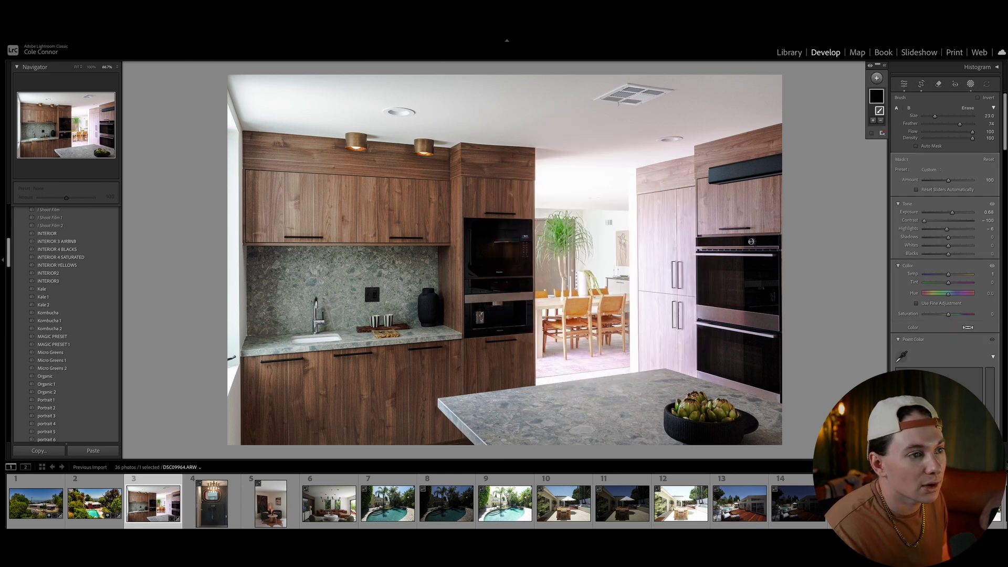
left_click_drag(952, 212, 947, 222)
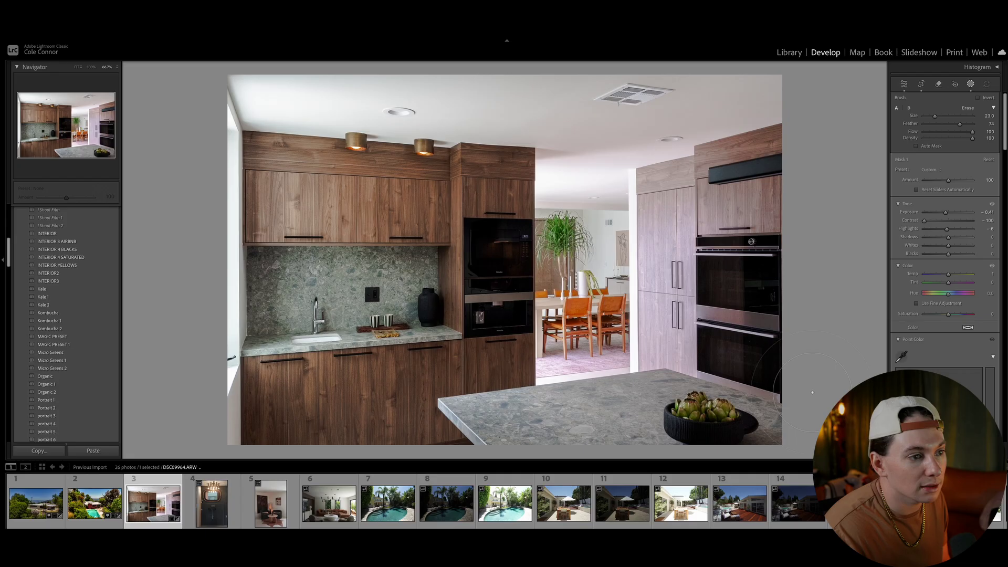
left_click_drag(948, 284, 946, 286)
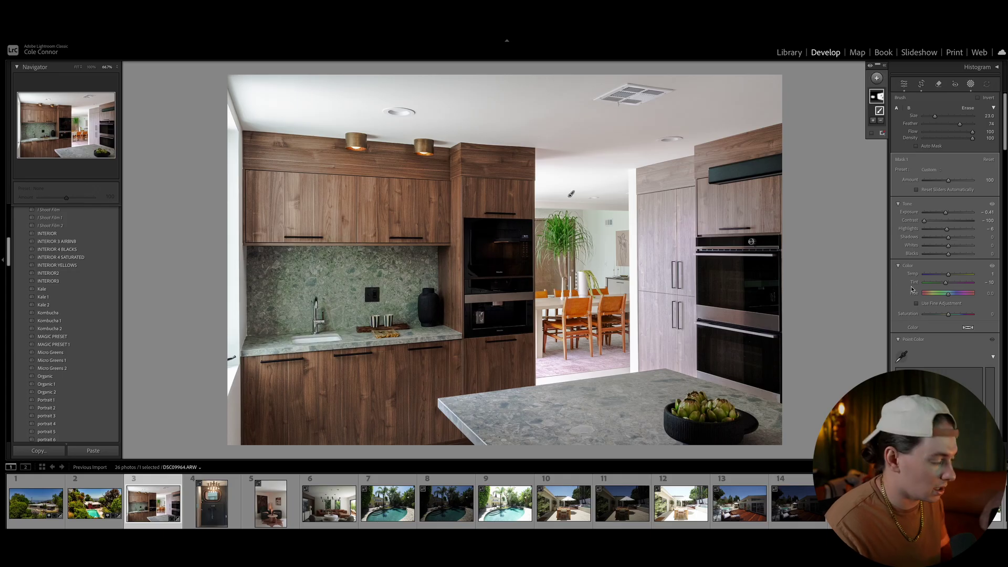
key("ctrl+z")
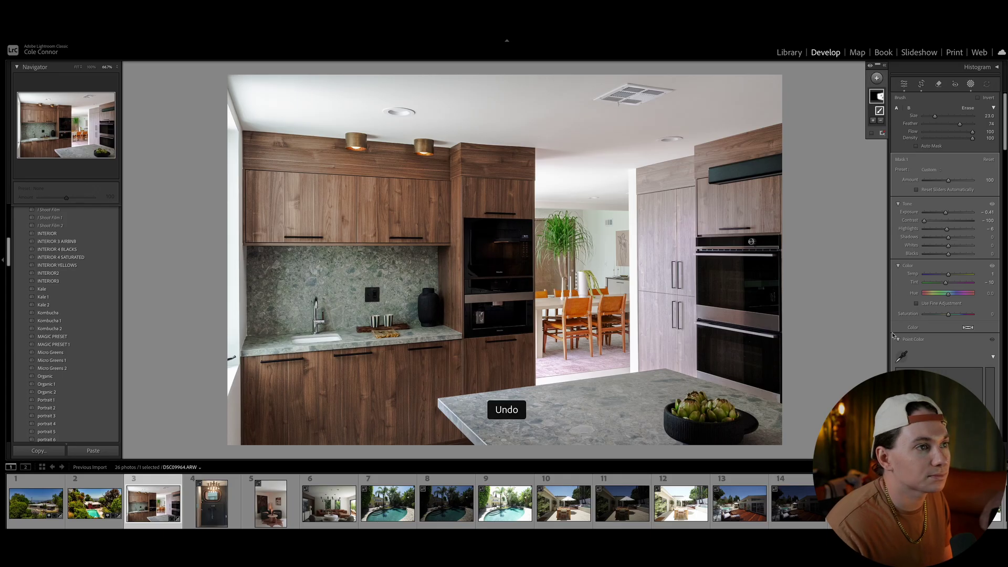
Add a second Brush mask brightening the backsplash to Exposure +0.69, then open photo 5
left_click(876, 78)
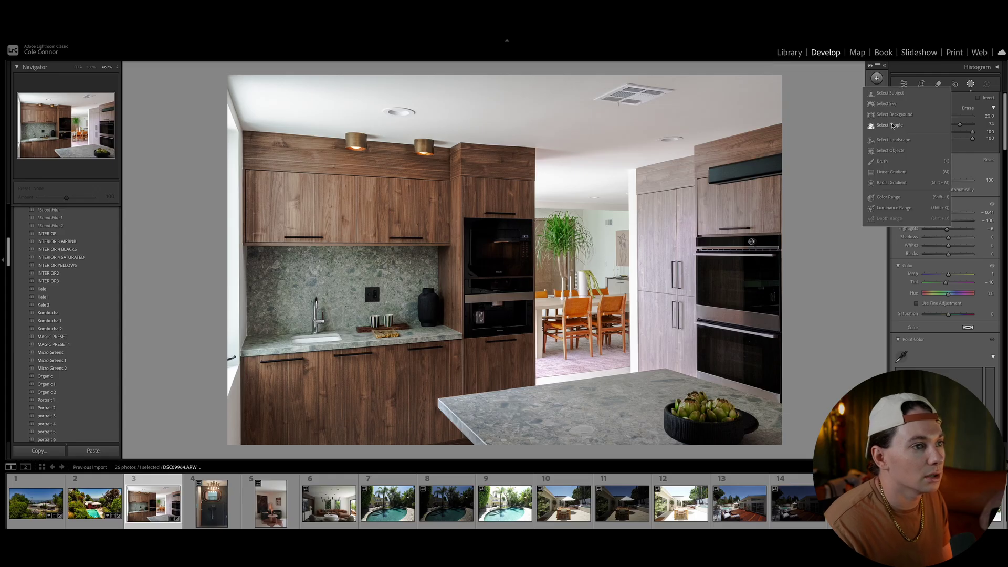
left_click(883, 161)
left_click_drag(362, 294, 447, 252)
left_click_drag(930, 216, 955, 216)
left_click_drag(949, 283, 952, 283)
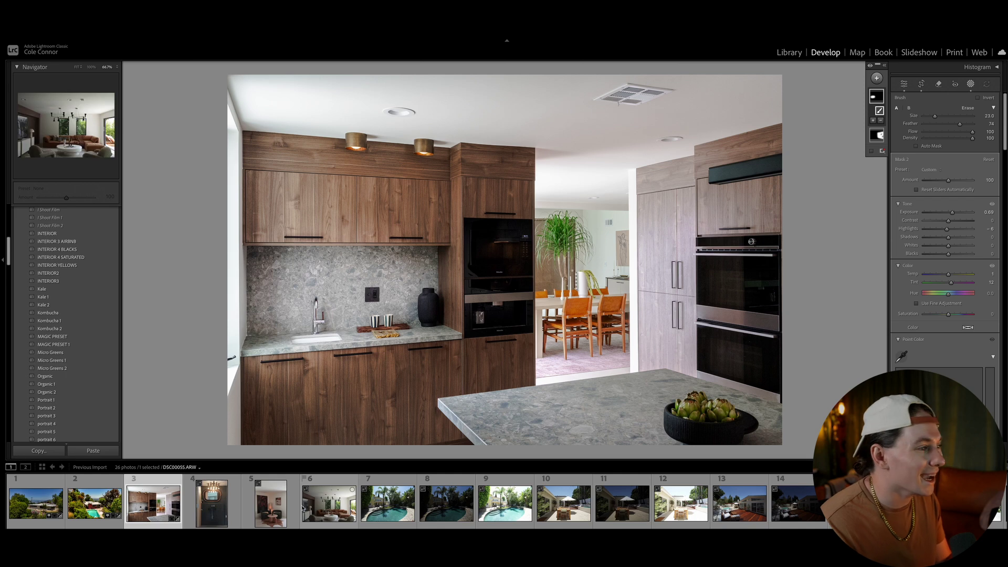
left_click(271, 504)
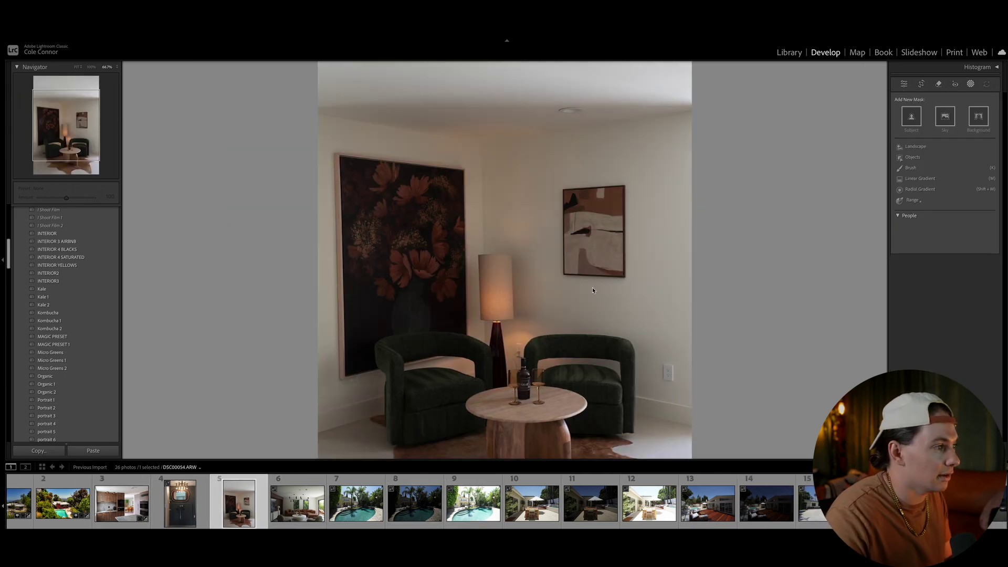
Apply INTERIOR 4 BLACKS to the armchair photo (Exposure +1.00, Shadows +48) and compare with the original
key("ctrl+minus")
key("ctrl+minus")
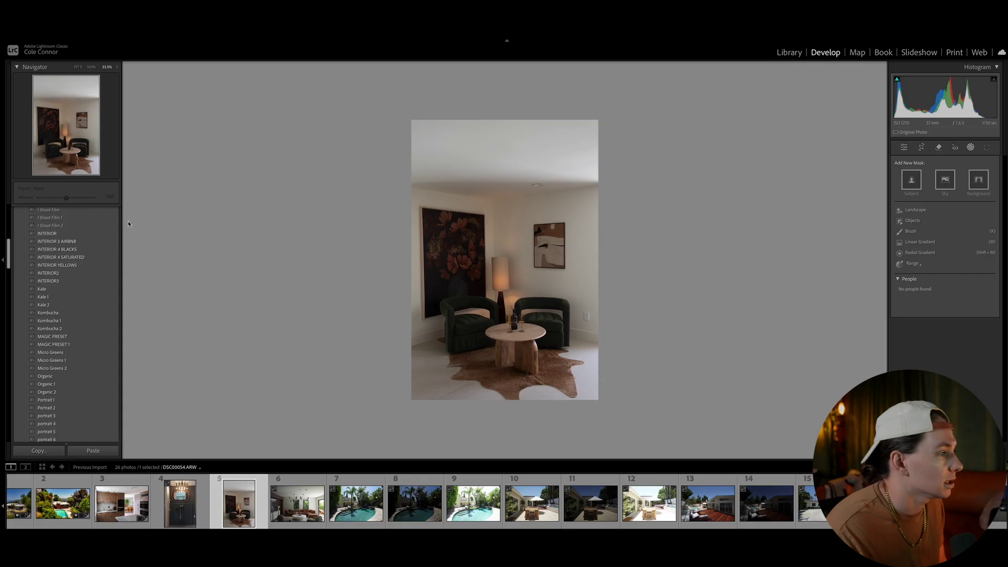
mouse_move(92, 245)
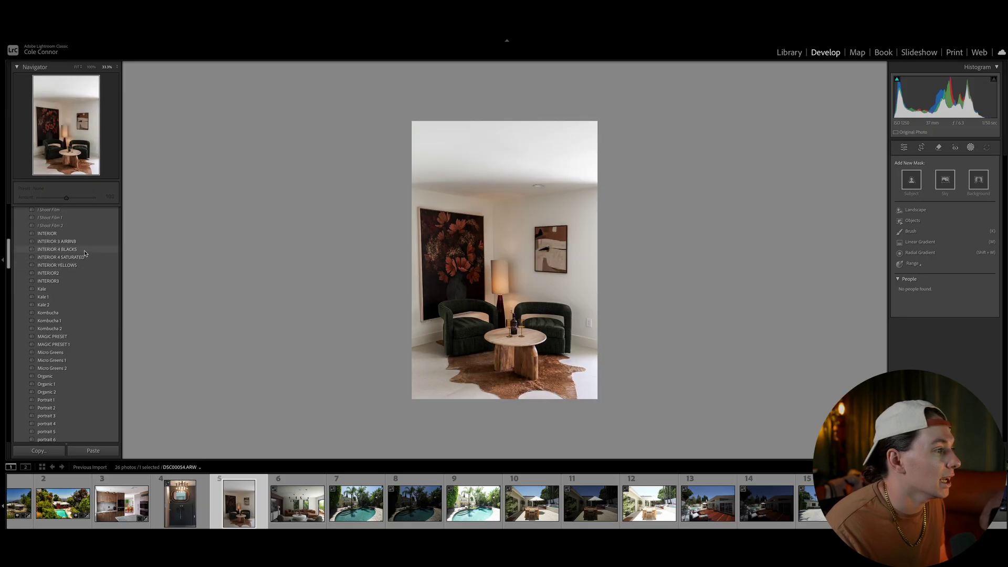
left_click(87, 249)
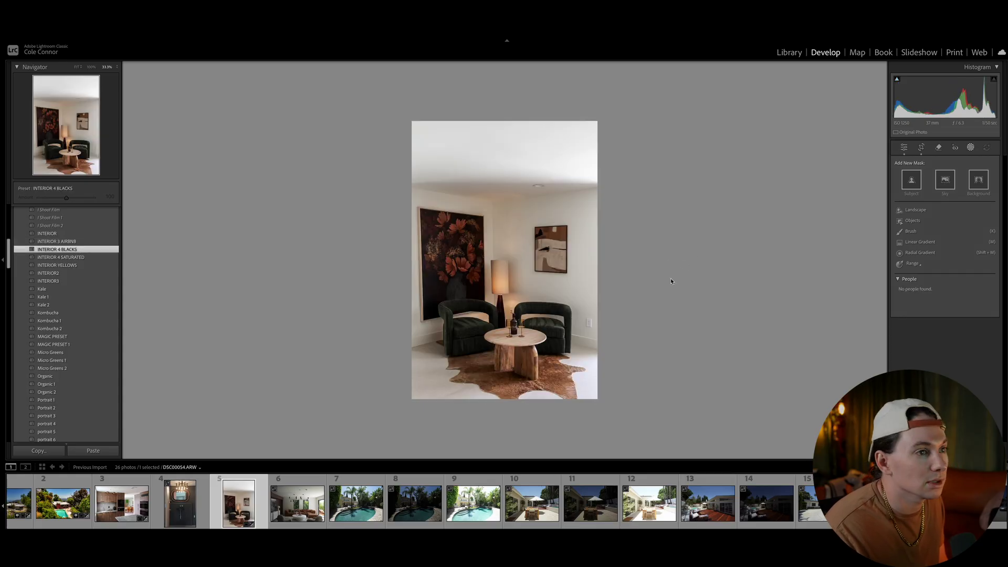
left_click(939, 149)
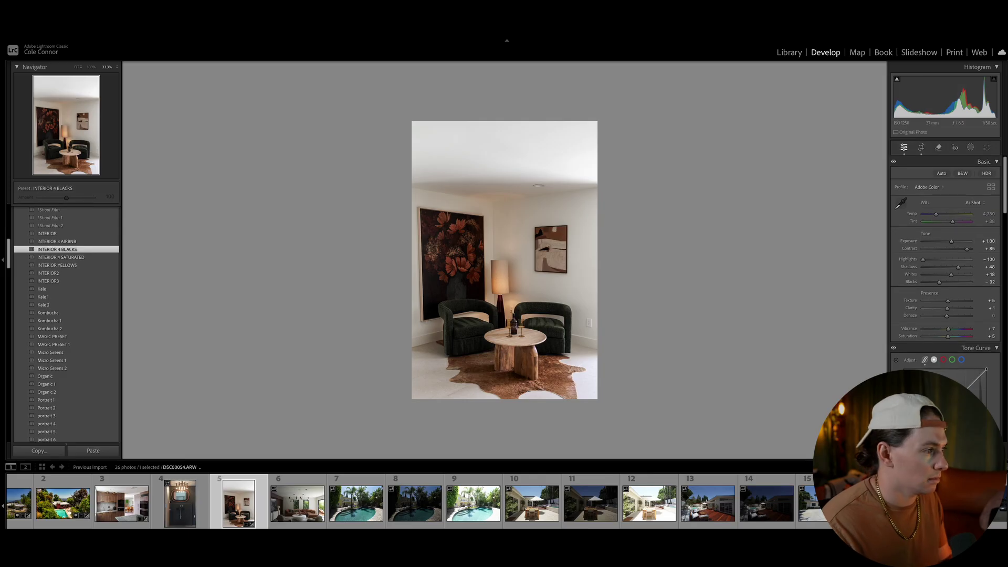
key("ctrl+shift+r")
key("ctrl+z")
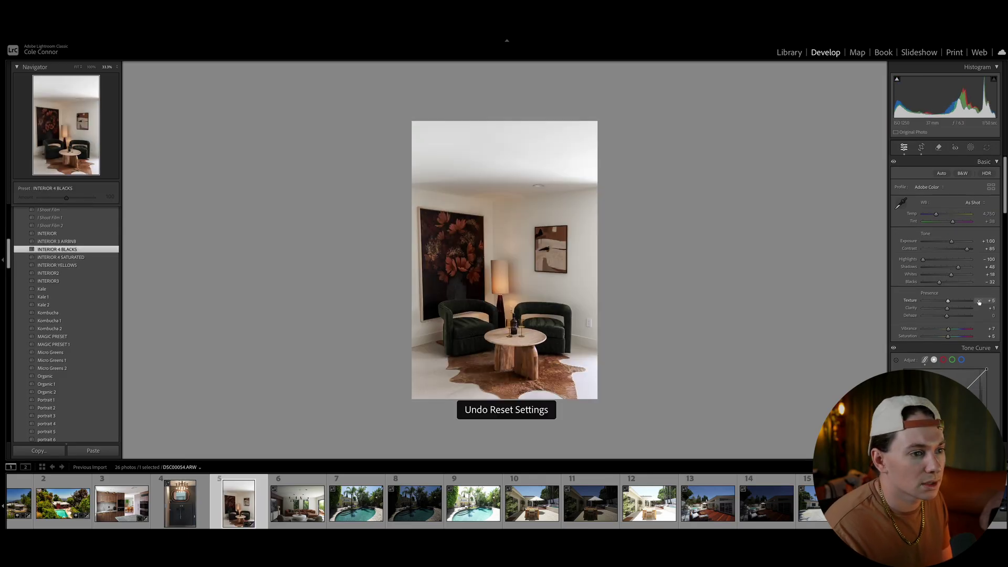
scroll(964, 298, "down", 15)
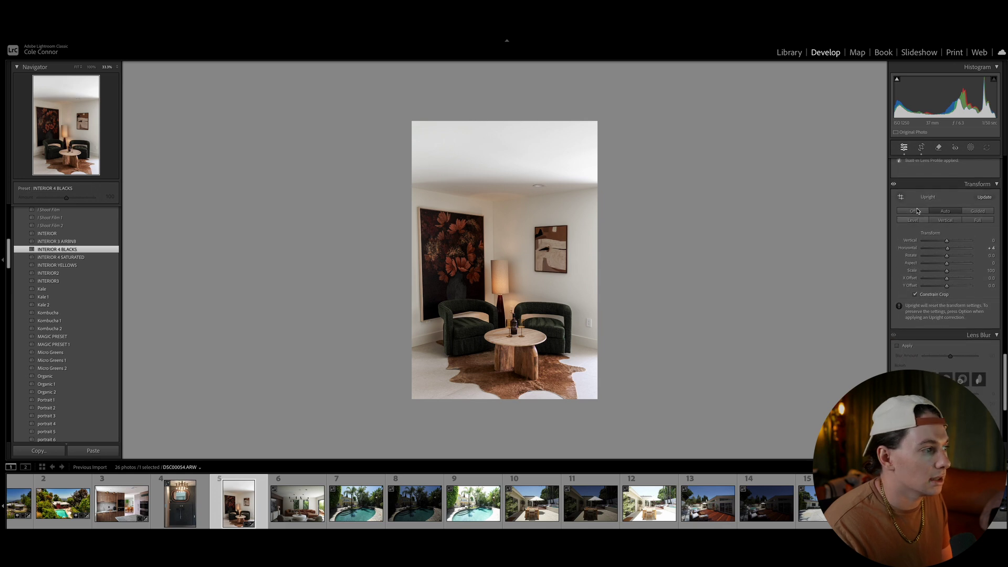
Turn Upright off and reset the Horizontal and Vertical perspective sliders to 0
left_click(915, 209)
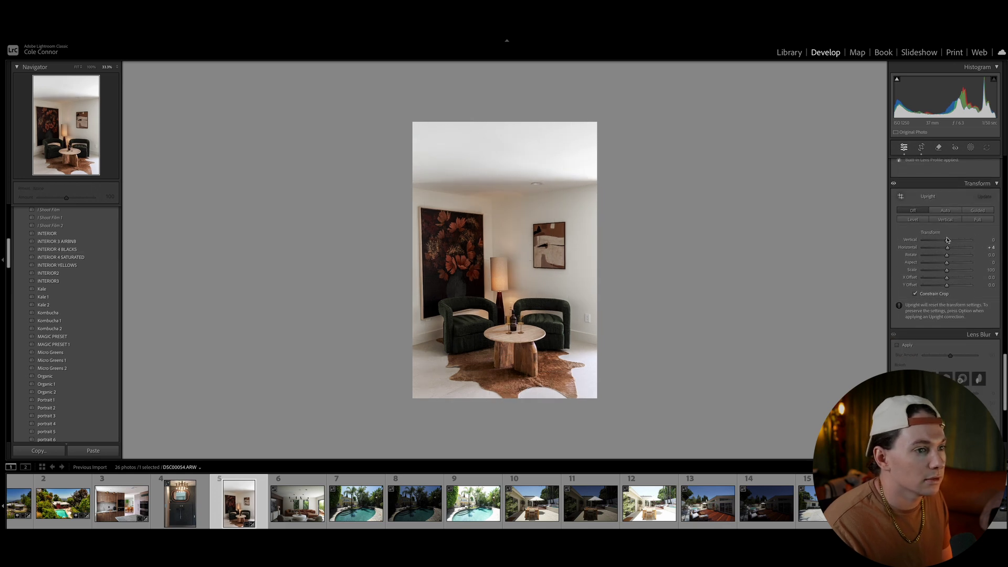
double_click(947, 247)
left_click(947, 255)
left_click_drag(946, 240, 951, 256)
double_click(948, 241)
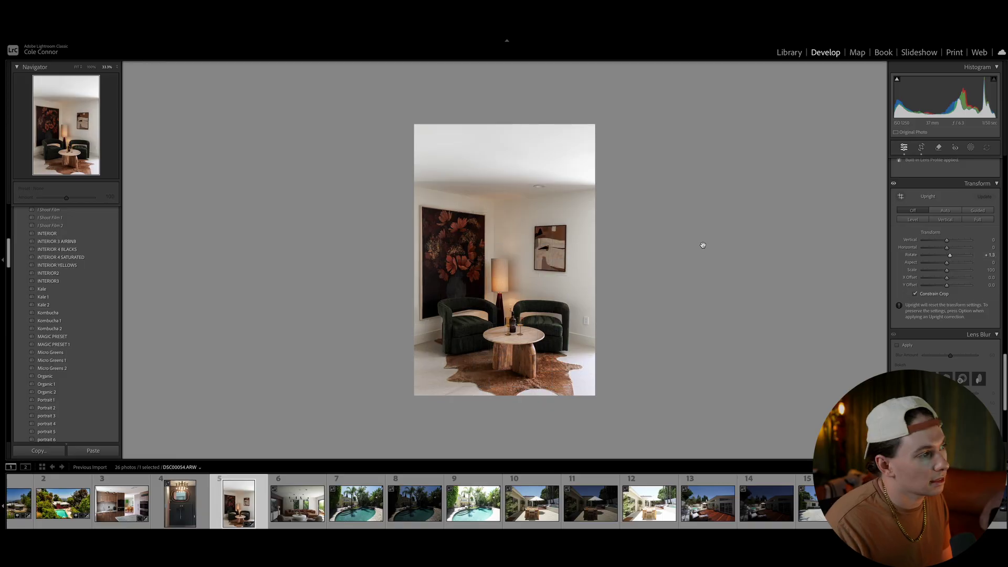
scroll(958, 286, "up", 10)
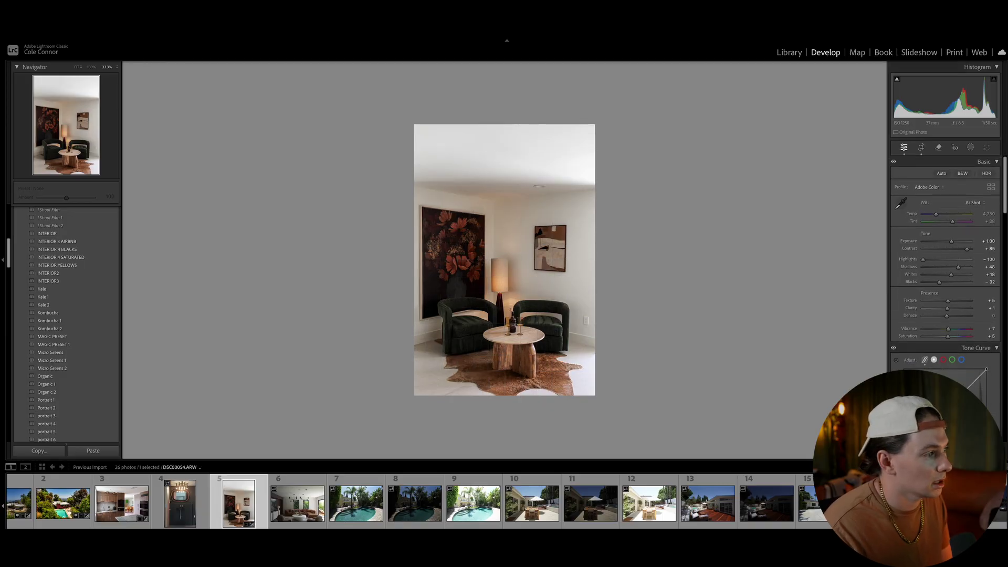
Compare with the original, raise Exposure to +1.15, and open the living room photo
key("ctrl+shift+r")
key("ctrl+z")
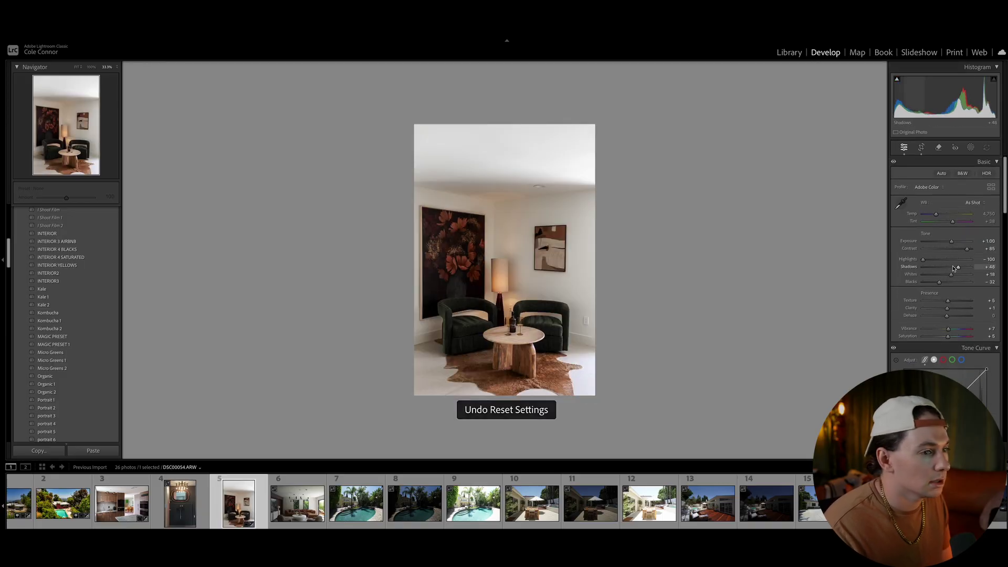
left_click_drag(951, 241, 953, 242)
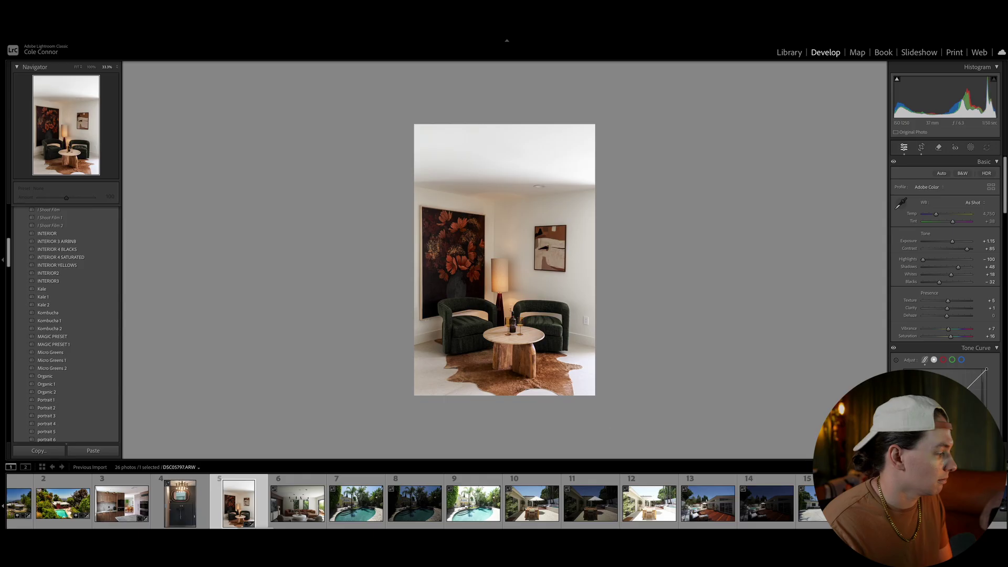
left_click(296, 515)
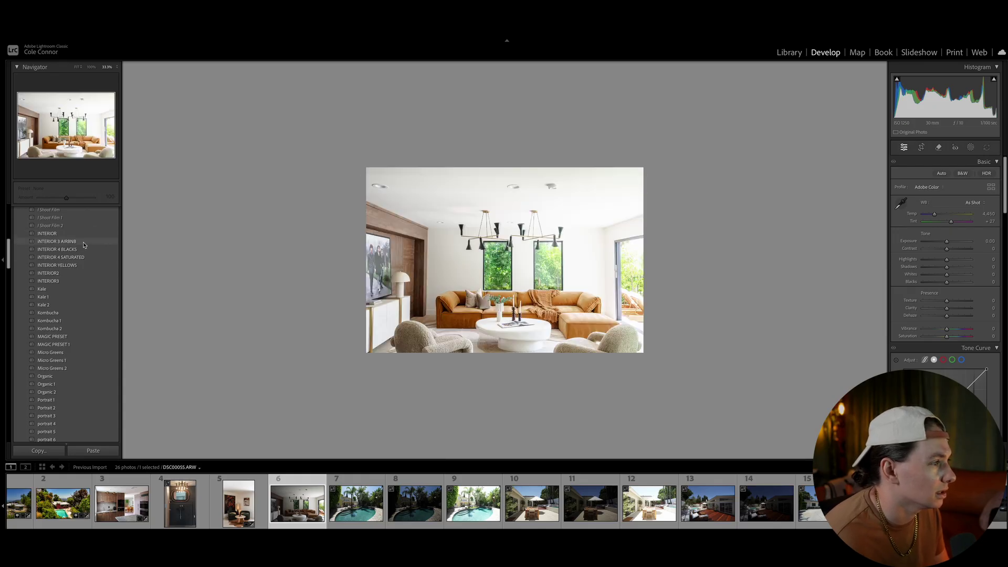
Apply the INTERIOR 4 BLACKS preset to the living room photo
left_click(83, 251)
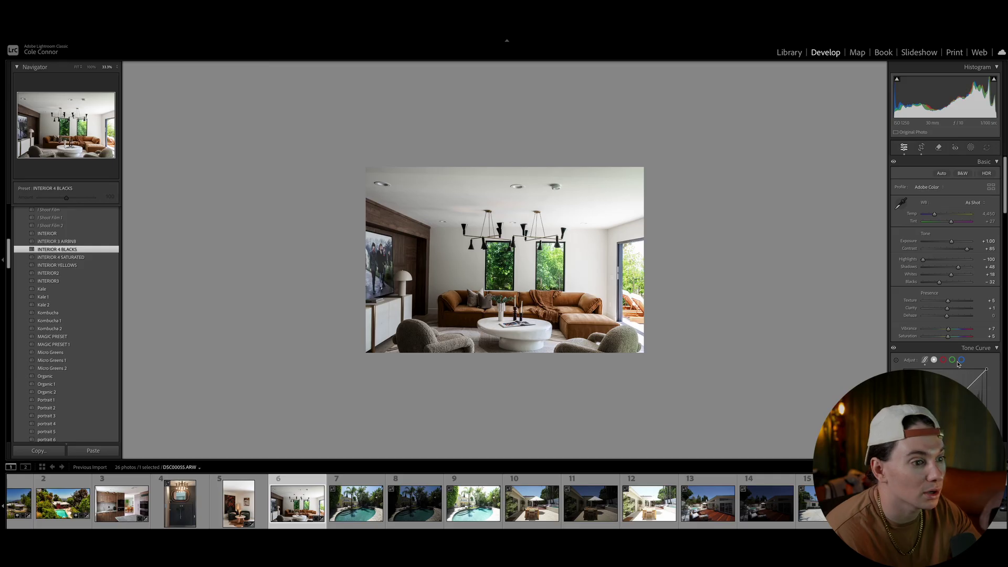
scroll(979, 316, "down", 5)
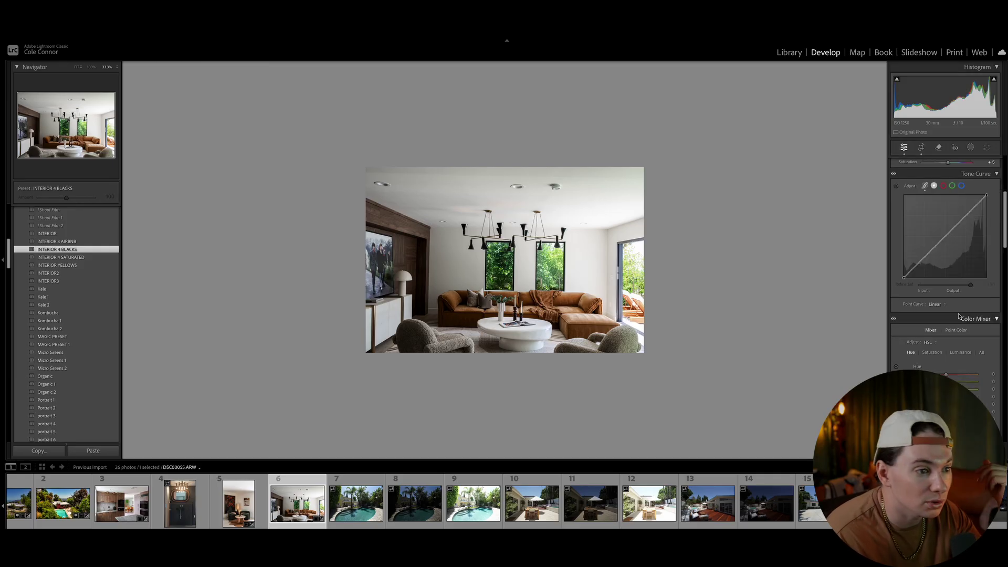
scroll(959, 316, "down", 5)
scroll(953, 307, "down", 6)
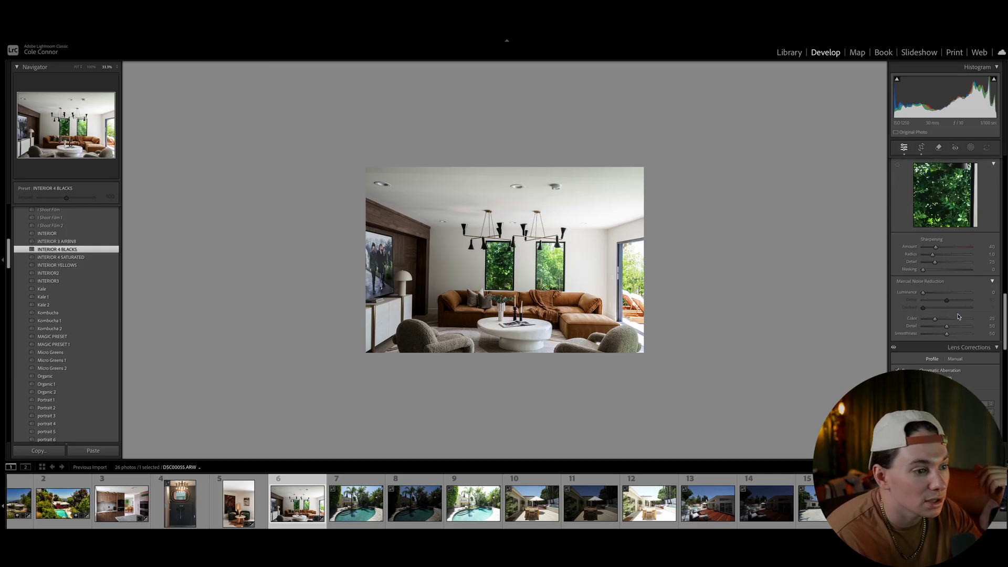
scroll(947, 296, "down", 5)
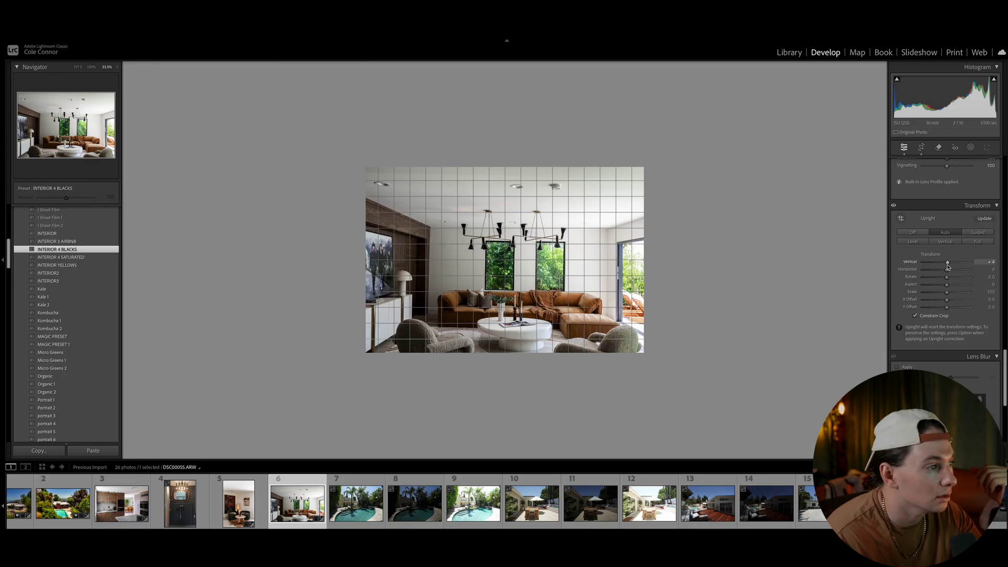
Reset Vertical perspective to 0, leave Upright off and rotate the photo -0.3 degrees
double_click(948, 263)
left_click(920, 232)
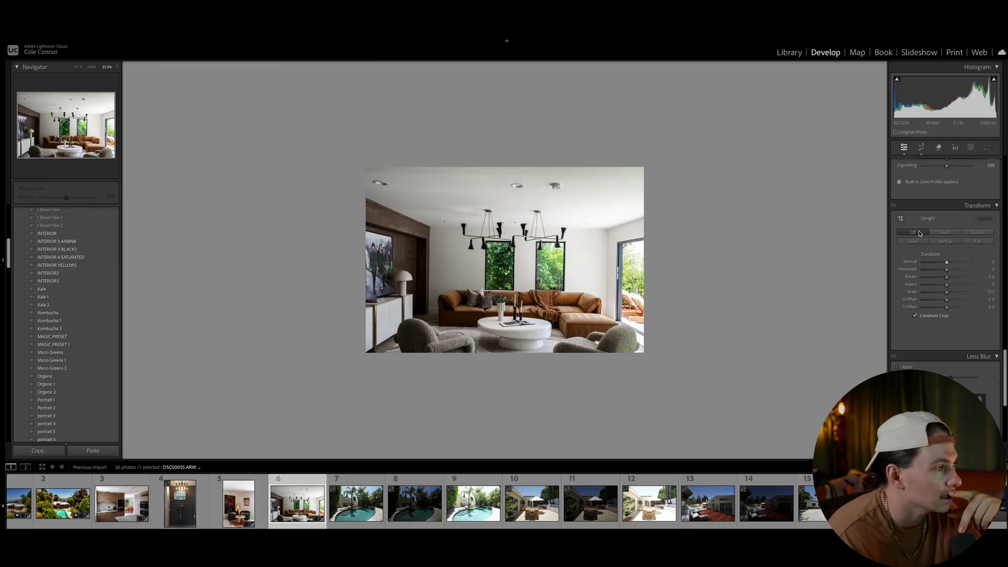
left_click(945, 233)
left_click(913, 233)
left_click_drag(949, 281, 949, 280)
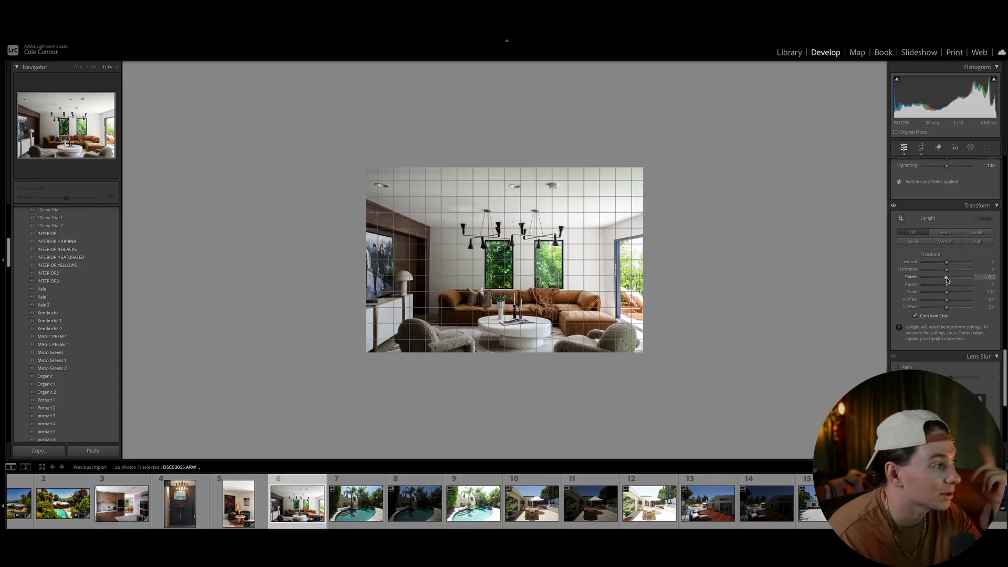
scroll(983, 243, "up", 1)
scroll(984, 242, "up", 10)
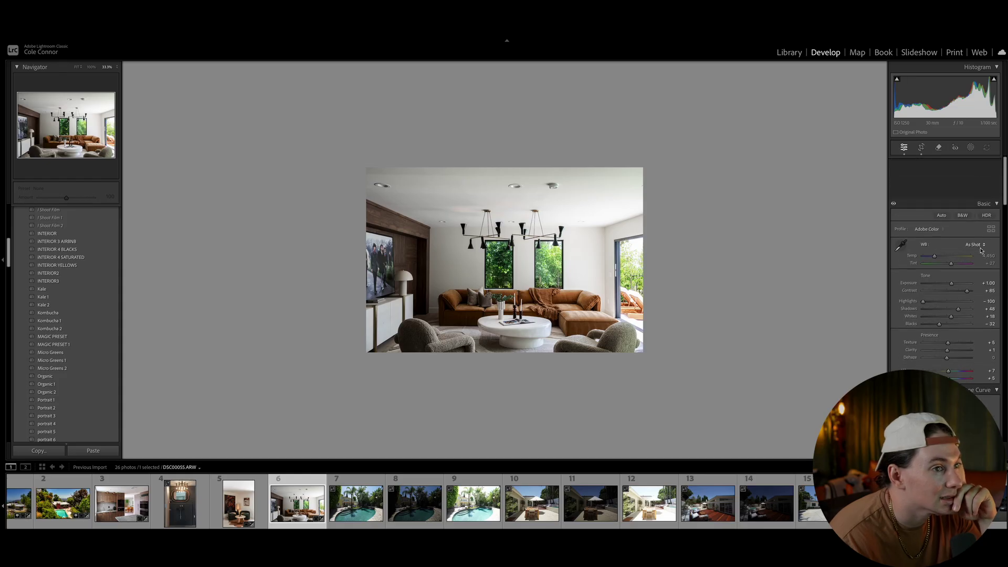
left_click(921, 148)
Crop the living room photo to a wider custom-ratio frame trimming most of the ceiling
mouse_move(223, 70)
left_mouse_down()
mouse_move(238, 81)
mouse_move(225, 73)
left_mouse_up()
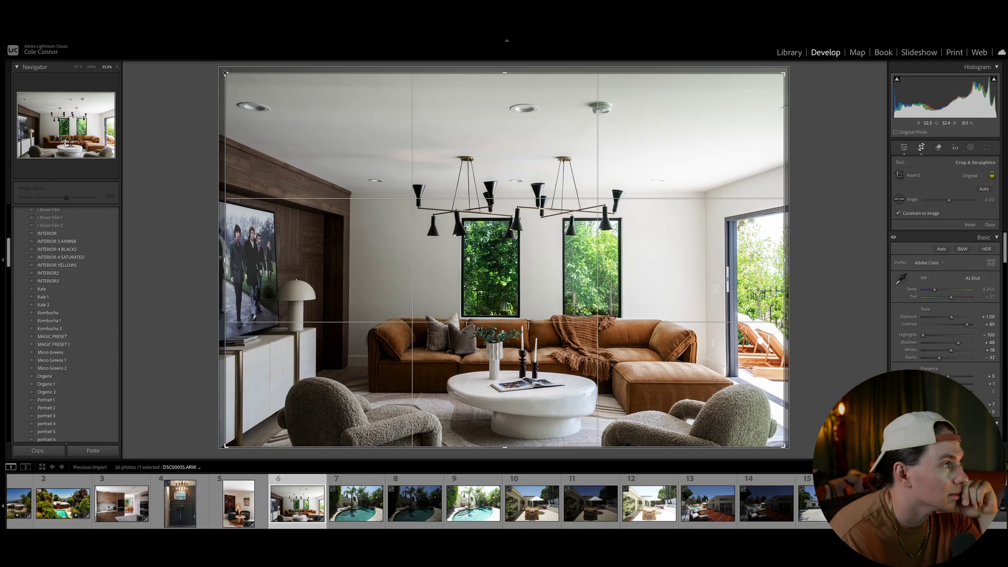
left_click_drag(487, 73, 487, 111)
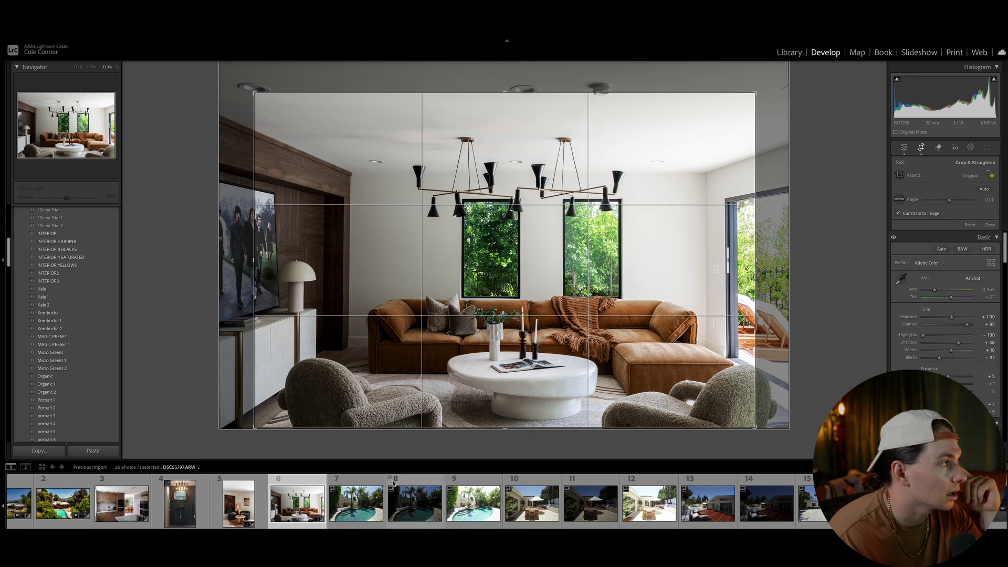
left_click_drag(505, 93, 505, 115)
left_click_drag(254, 242, 244, 242)
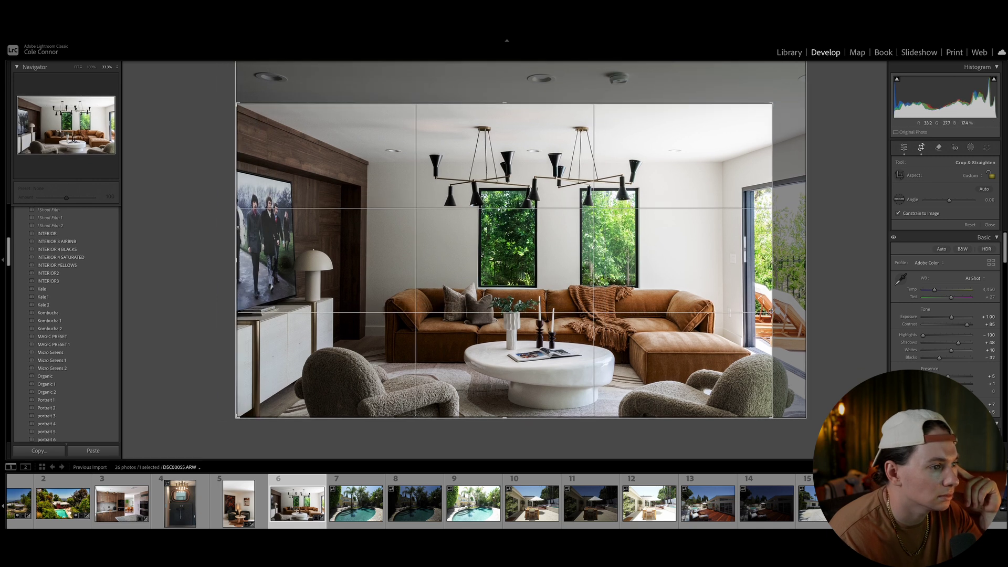
left_click_drag(761, 297, 797, 295)
key("Return")
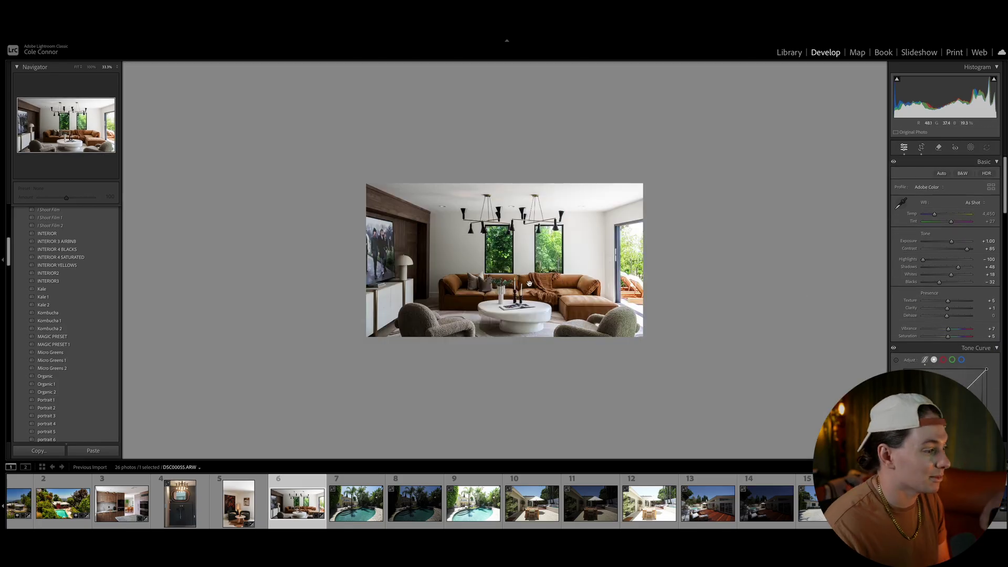
left_click(357, 503)
Stack photos 7–9 and the next three bracketed photos into two stacks
left_click(473, 503, "shift")
left_click(789, 53)
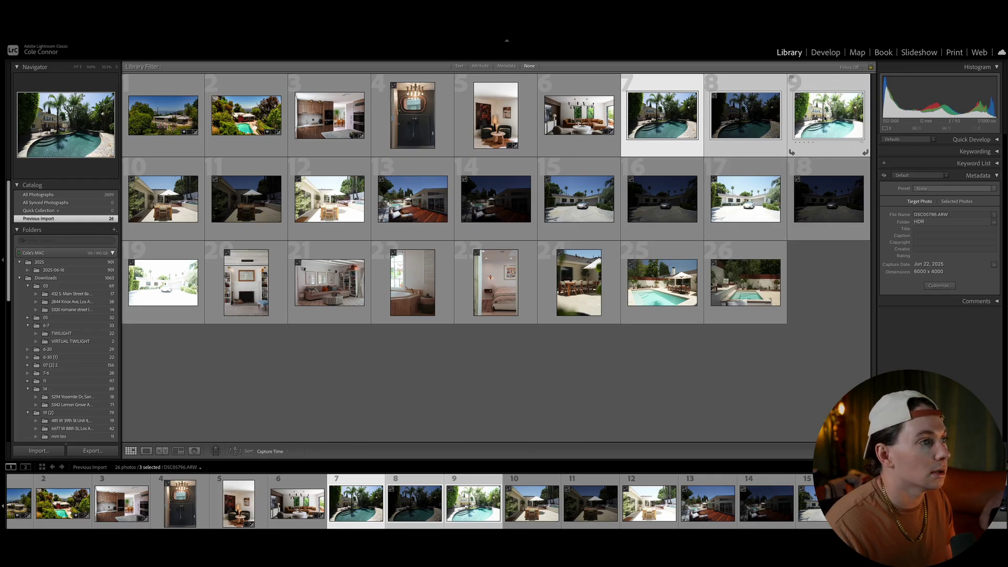
key("ctrl+g")
key("Right")
key("shift+Right")
key("shift+Right")
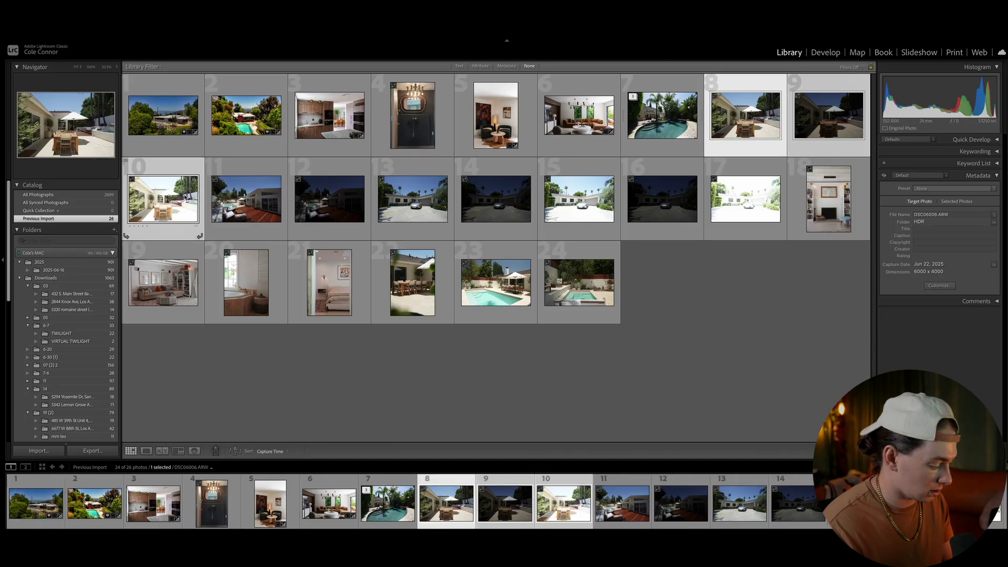
key("ctrl+g")
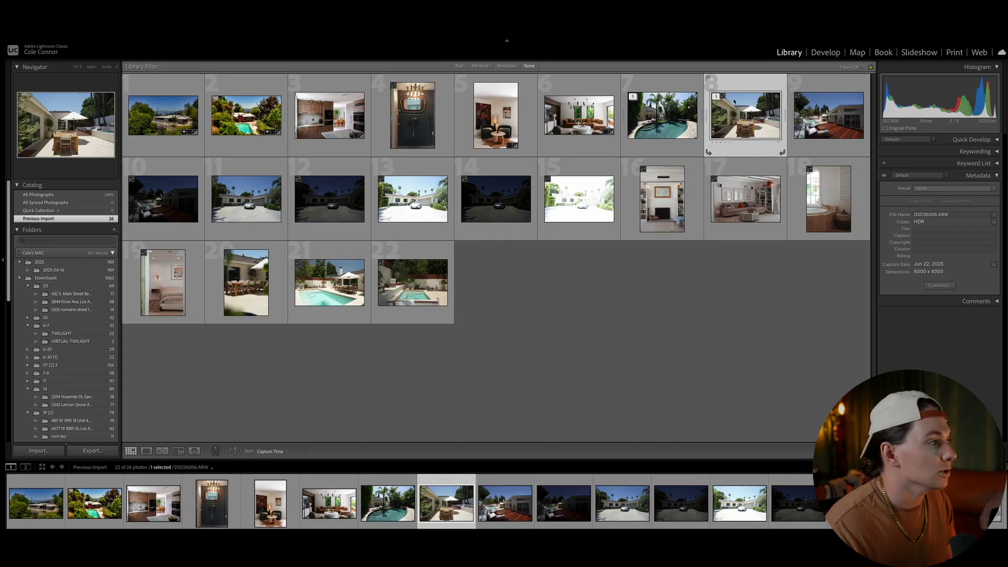
Stack the five brackets from photo 11 to 15 and open the driveway photo in Develop
key("Right")
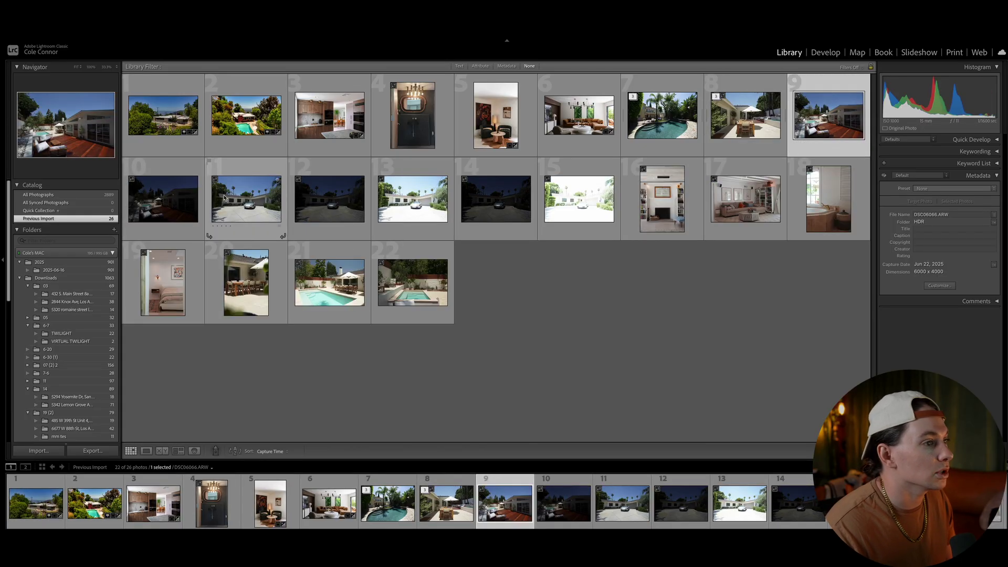
left_click(252, 209)
key("shift+Right")
key("shift+Right")
key("shift+Right")
key("shift+Right")
key("ctrl+g")
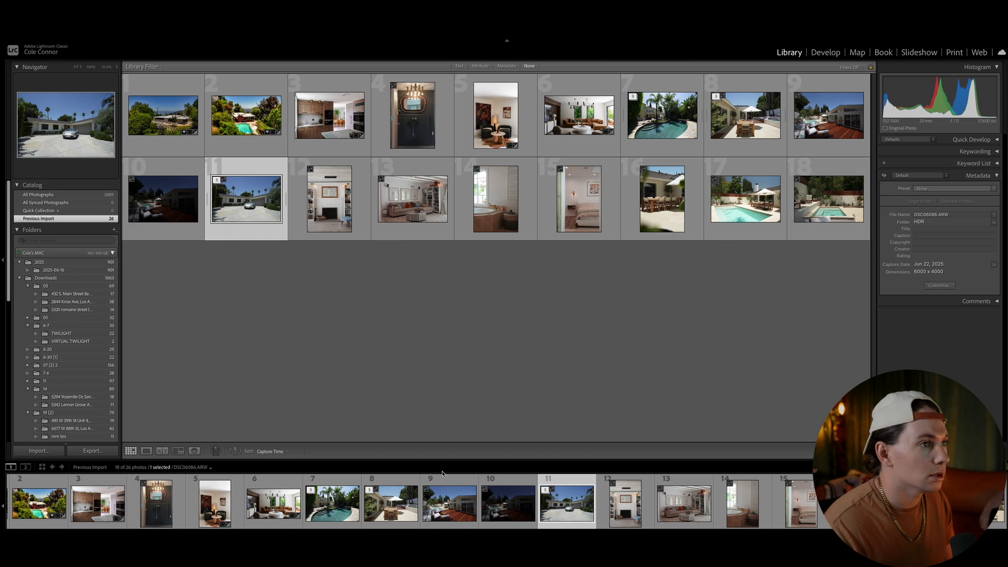
key("d")
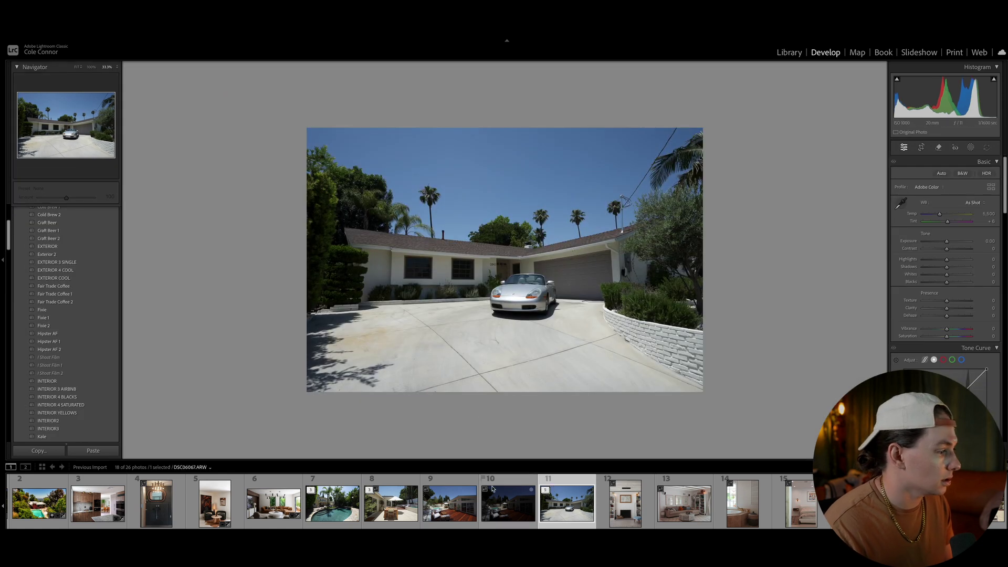
Select the three bracket stacks and merge each into an HDR photo with Photo Merge > HDR
left_click(391, 503, "ctrl")
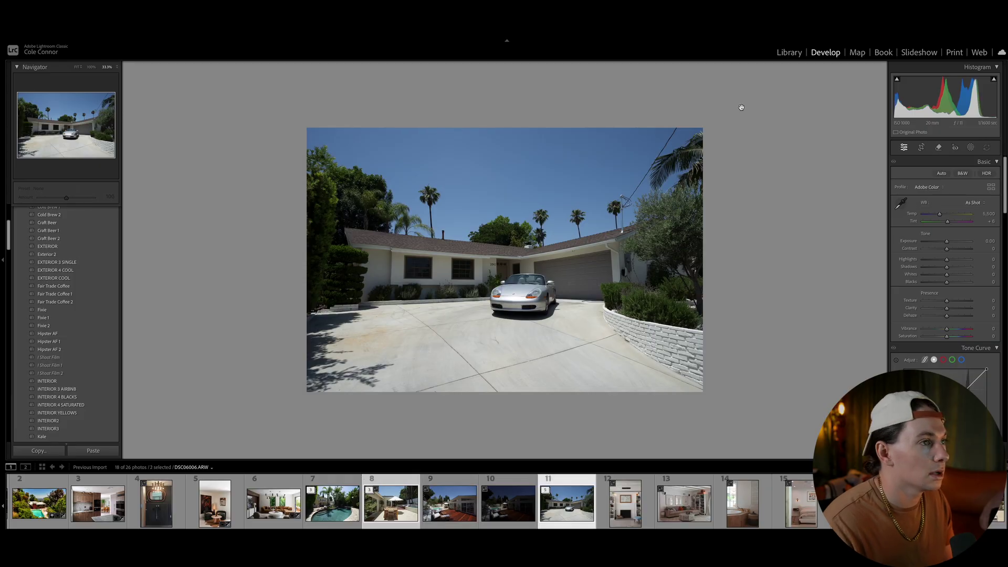
left_click(791, 52)
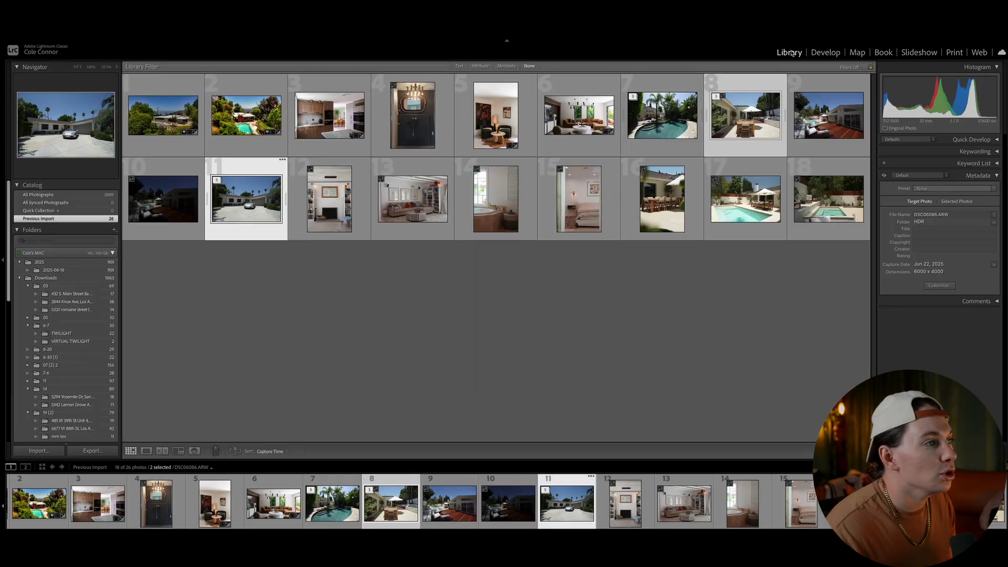
left_click(664, 120, "ctrl")
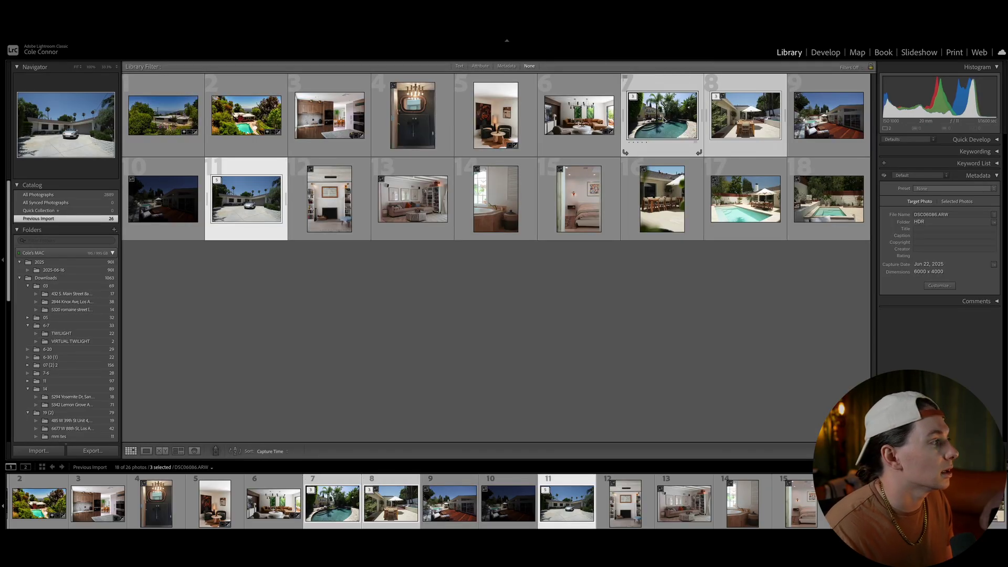
right_click(248, 204)
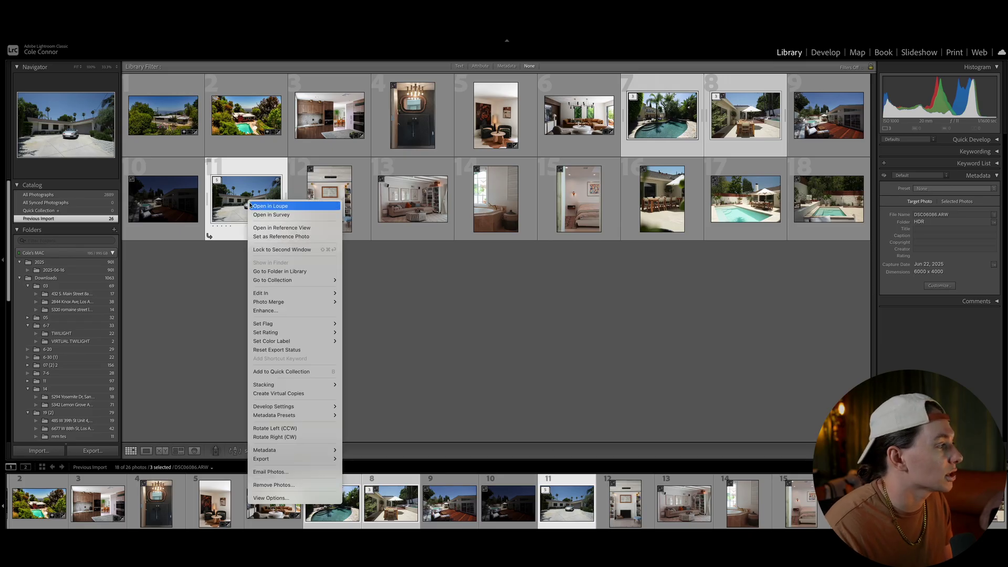
mouse_move(304, 302)
left_click(367, 303)
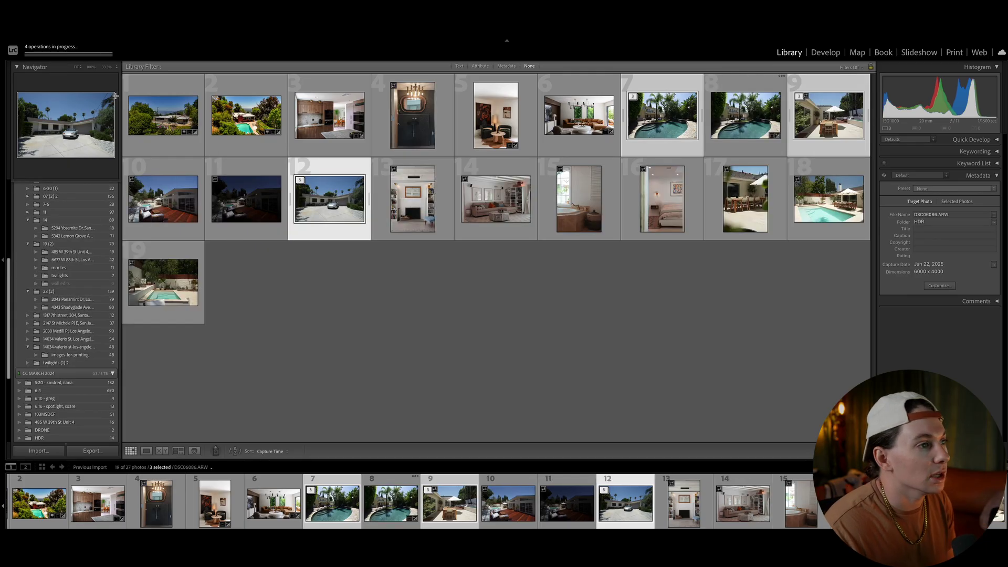
left_click(838, 55)
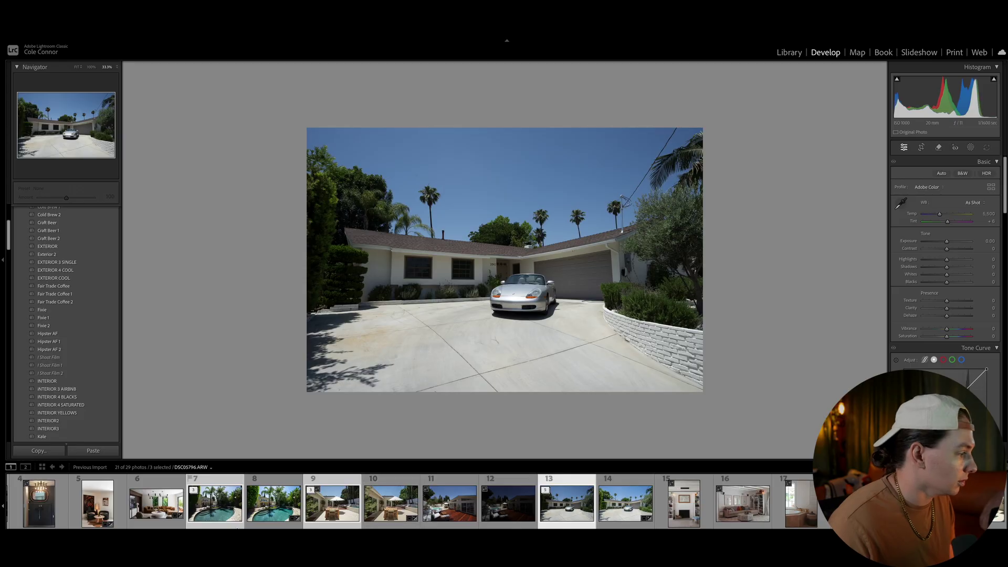
Apply EXTERIOR 4 COOL to the pool HDR with Exposure +0.60, cooler Temp, Shadows +42, Saturation +23
left_click(267, 512)
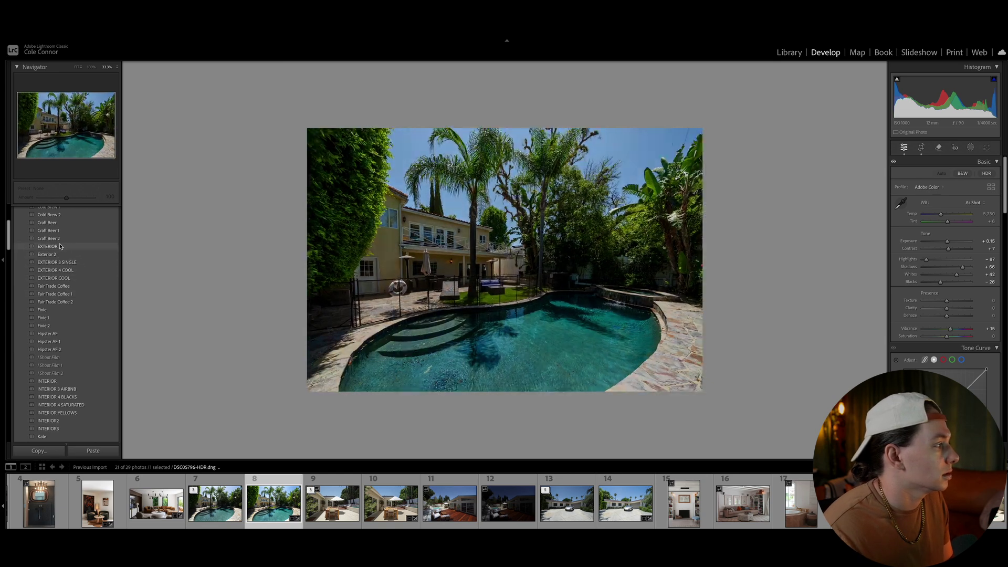
left_click(56, 270)
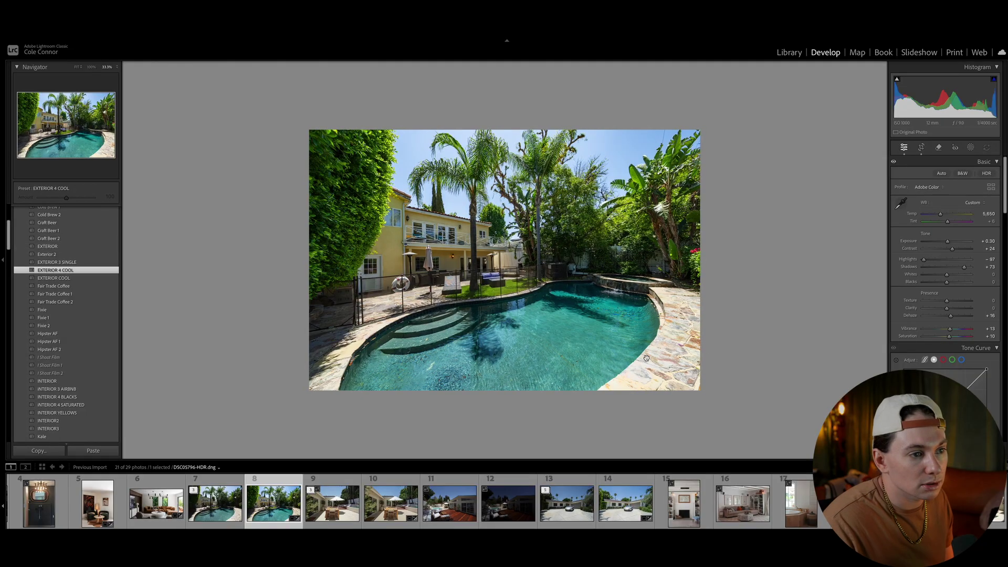
left_click(949, 244)
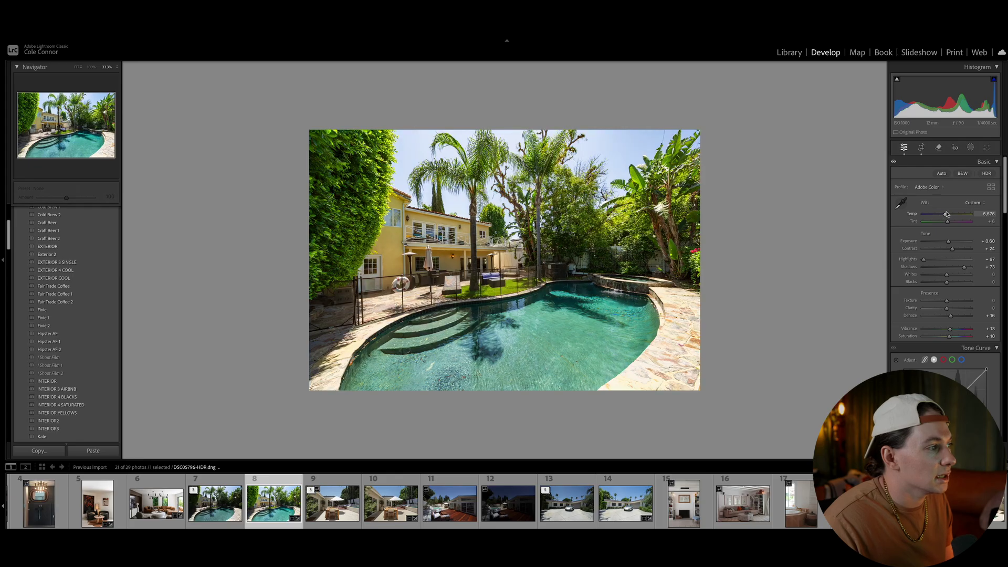
left_click_drag(947, 215, 946, 215)
left_click_drag(964, 267, 958, 270)
scroll(961, 326, "down", 10)
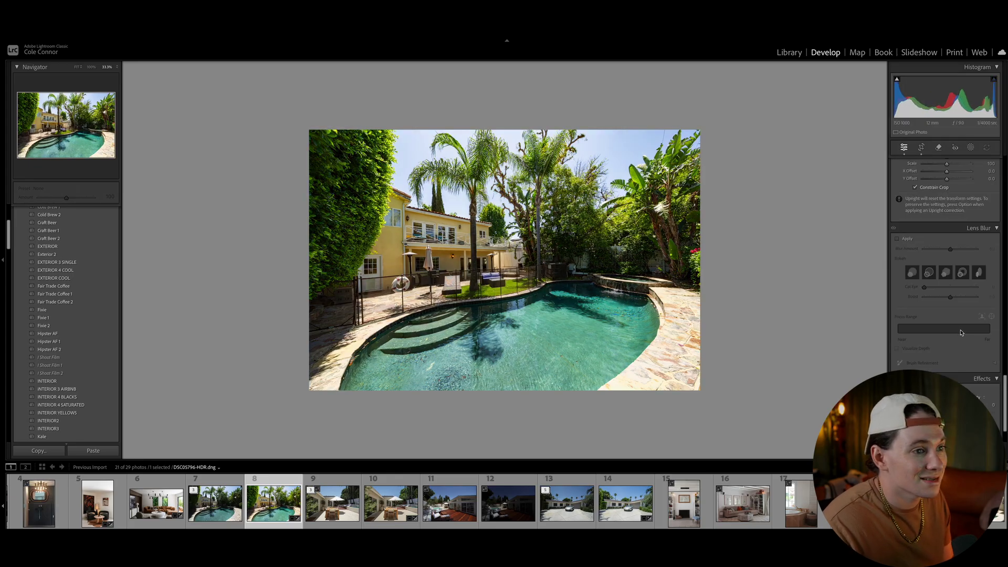
scroll(962, 332, "up", 10)
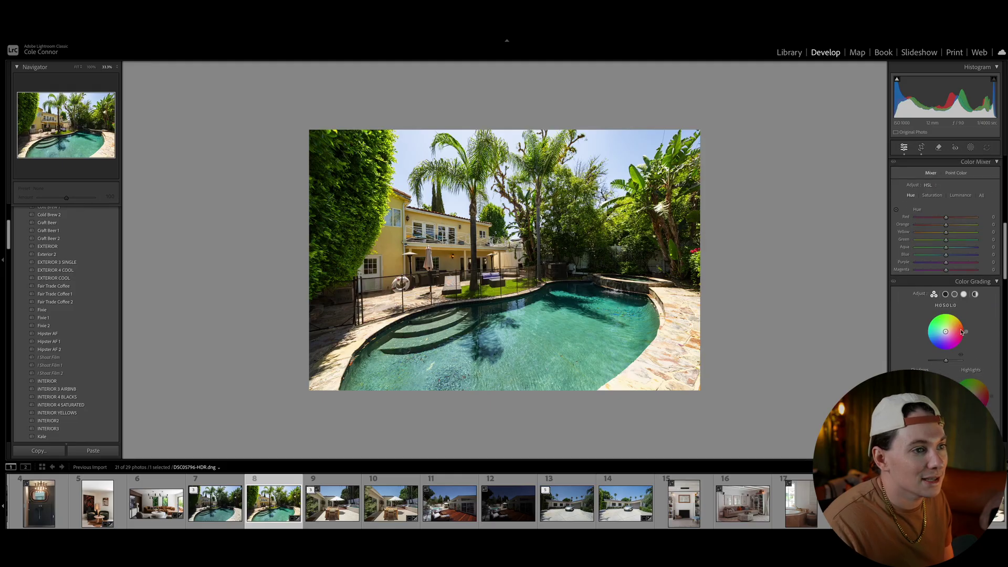
scroll(958, 240, "up", 4)
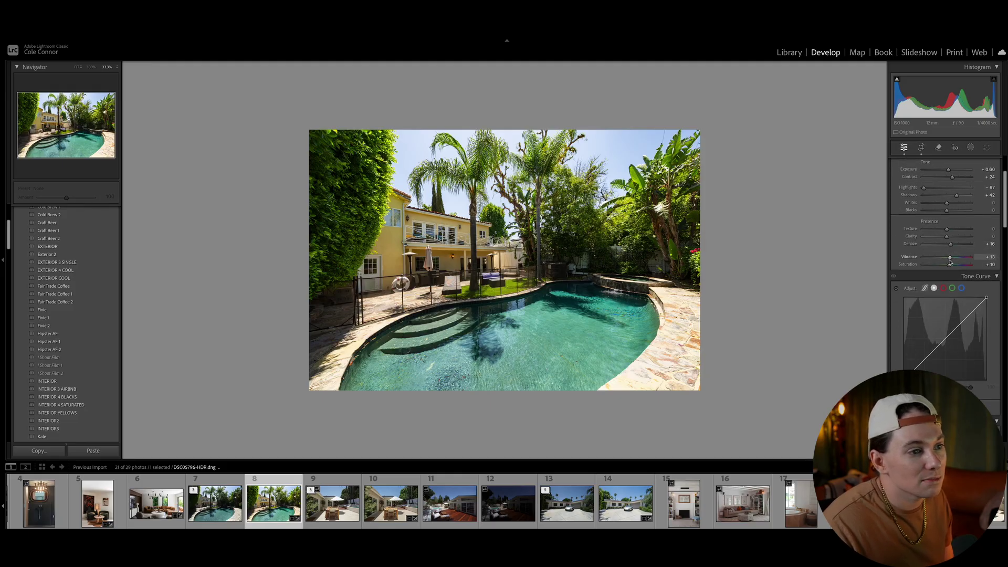
left_click_drag(950, 265, 954, 266)
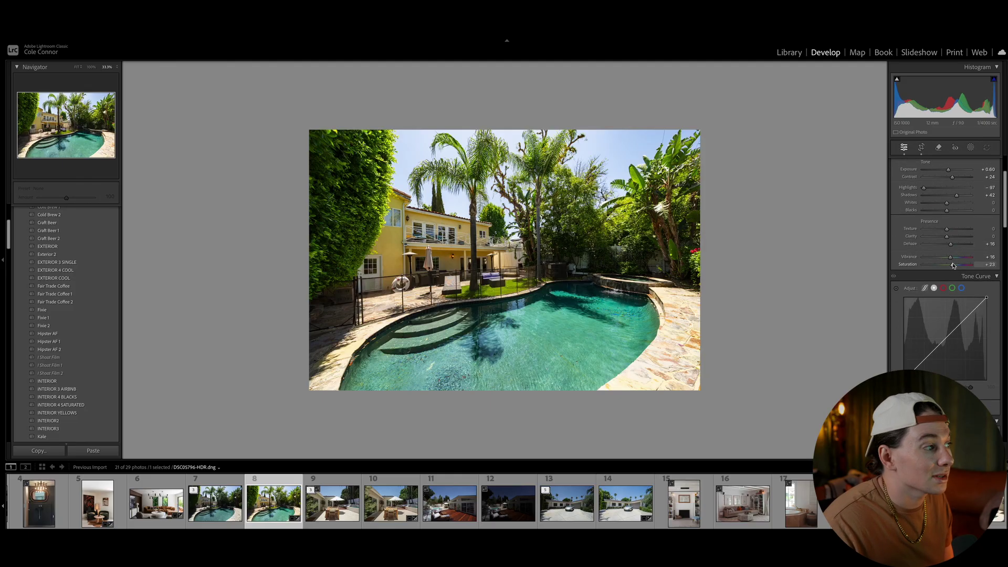
Set Upright to Auto and rotate the pool photo +0.6 degrees to level it
scroll(950, 236, "down", 15)
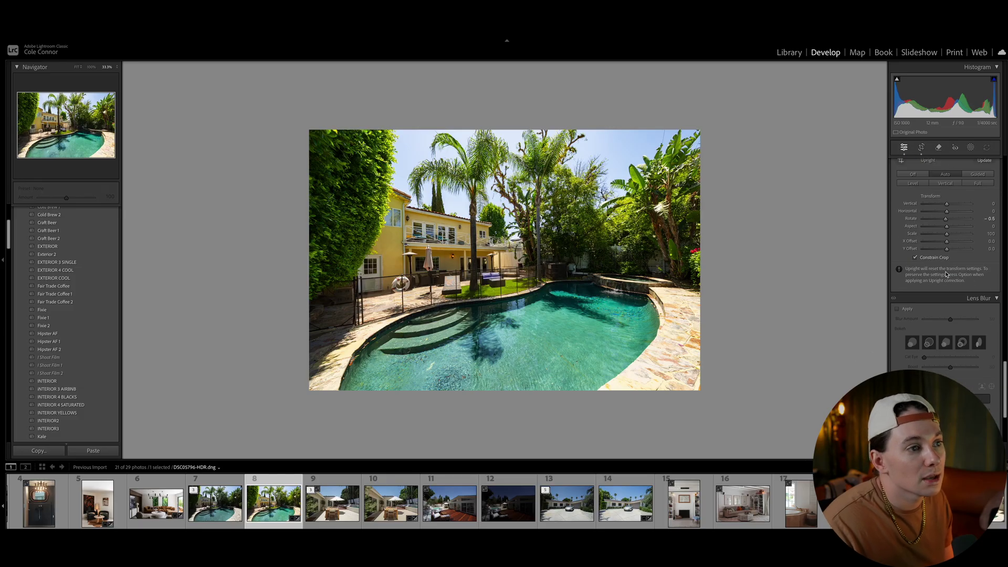
left_click(928, 171)
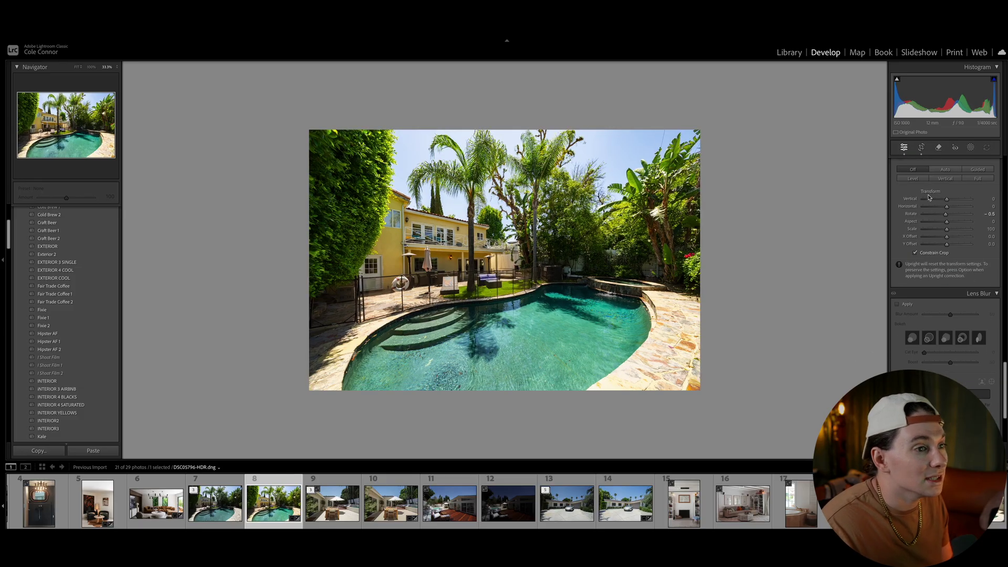
left_click_drag(947, 214, 948, 215)
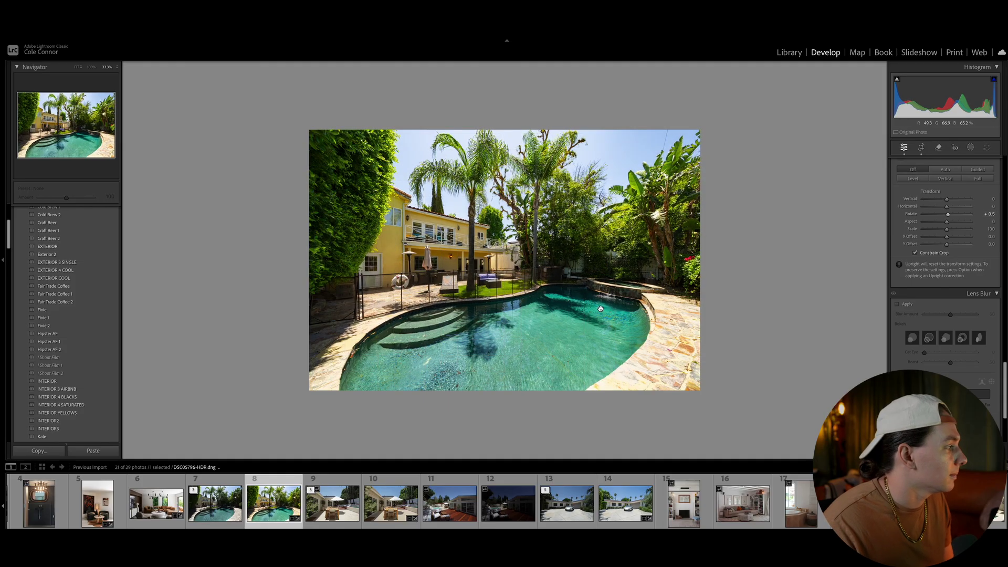
Try the INTERIOR 3 AIRBNB preset with Exposure +1.00, then undo the trial
left_click(77, 392)
scroll(949, 254, "up", 10)
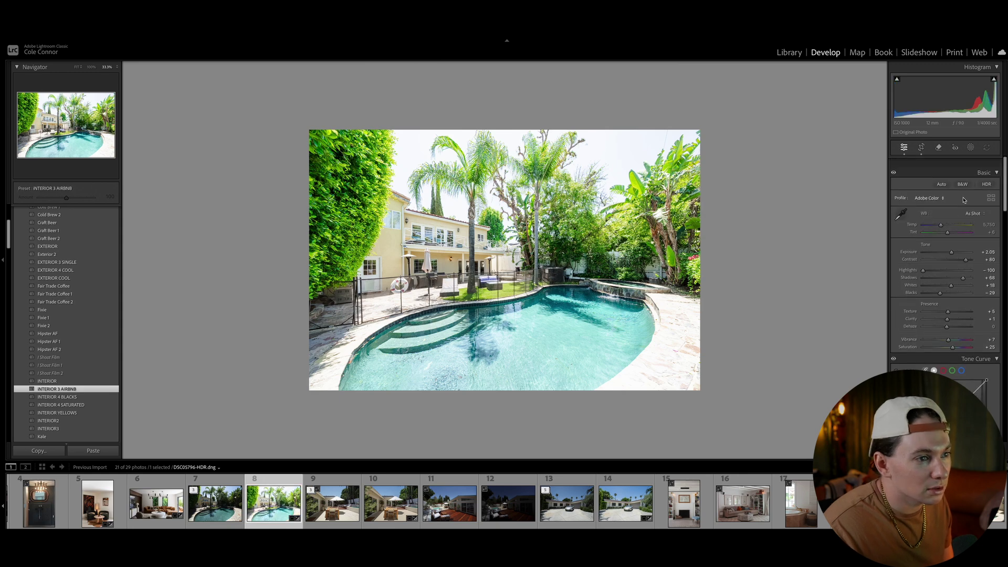
left_click_drag(952, 241, 949, 241)
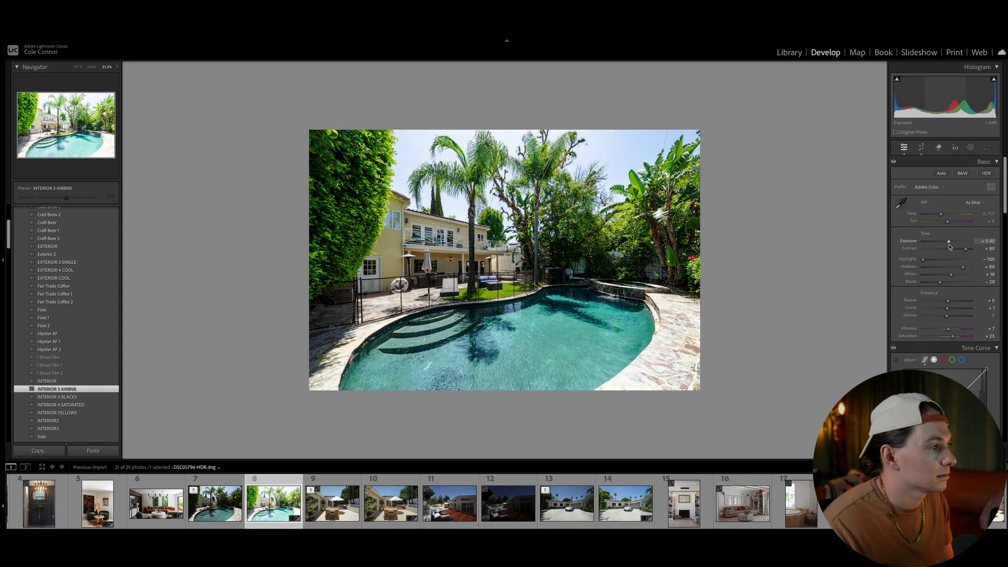
key("ctrl+z")
key("ctrl+z")
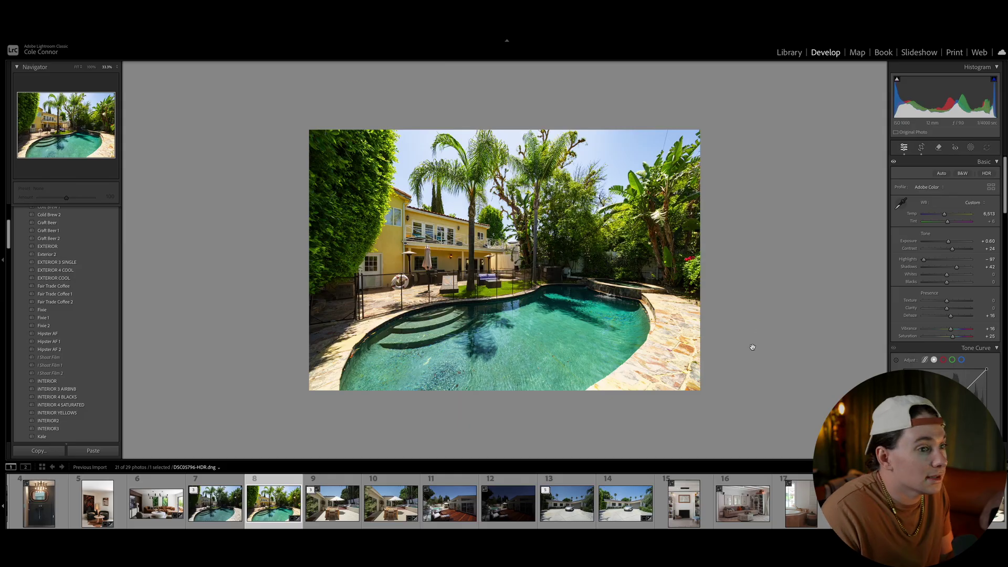
left_click(405, 507)
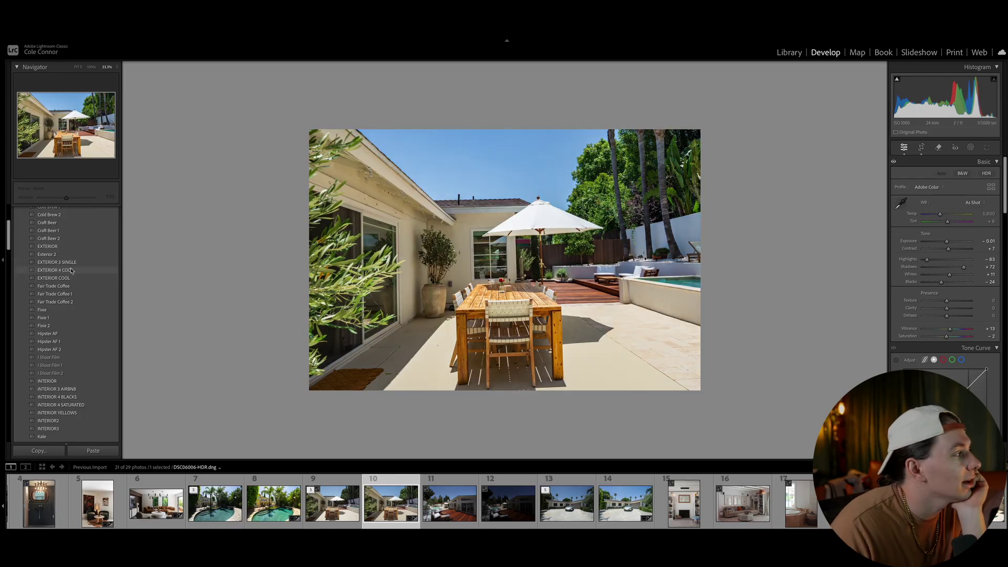
Apply EXTERIOR 3 SINGLE to the patio photo with a cooler Temp and Shadows at +64
left_click(56, 263)
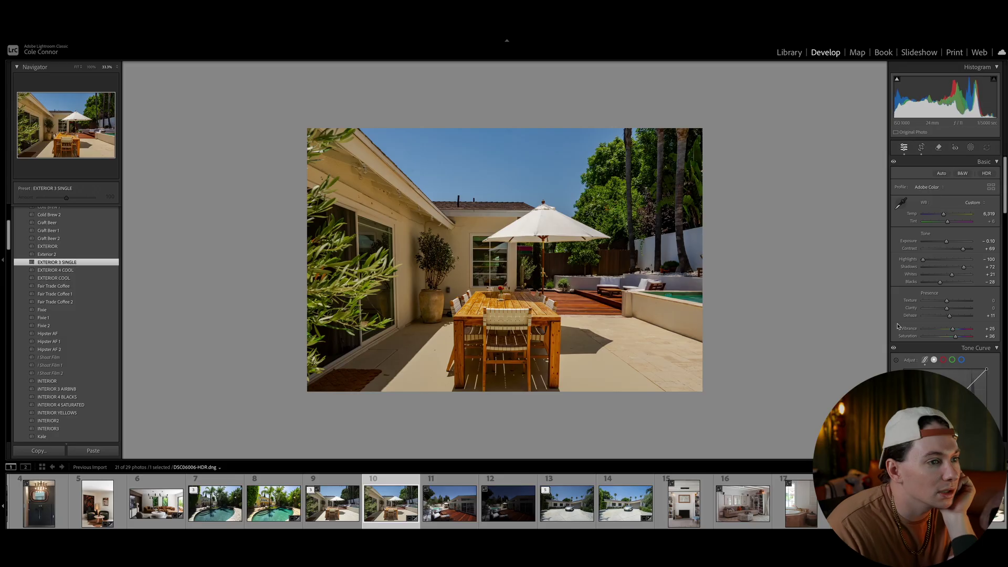
left_click_drag(947, 243, 961, 270)
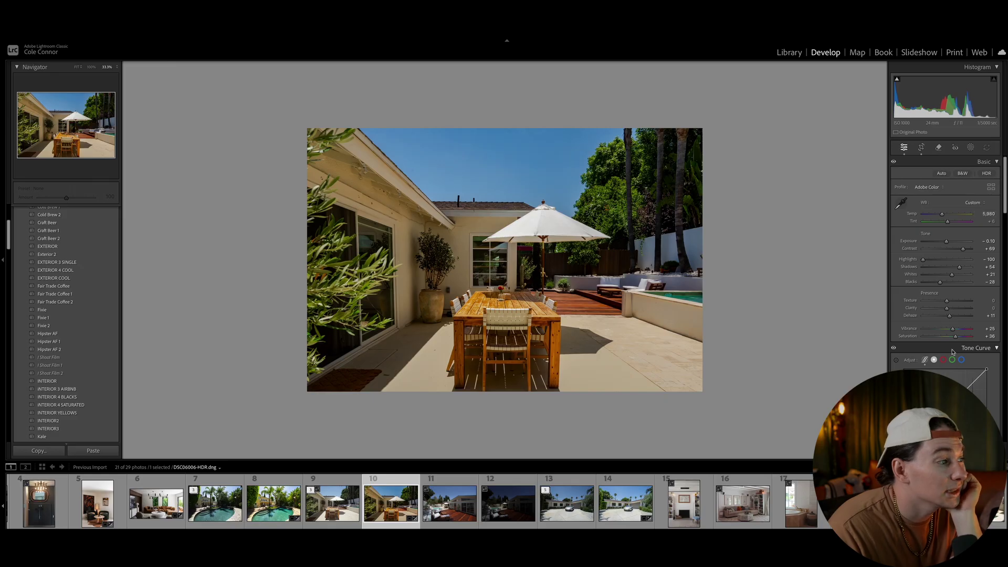
scroll(948, 329, "down", 3)
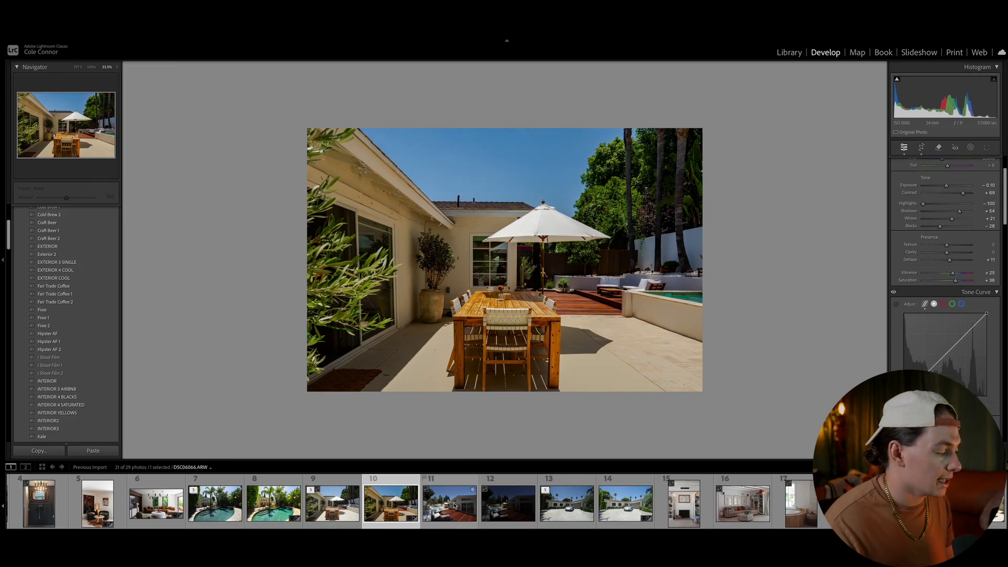
left_click(625, 503)
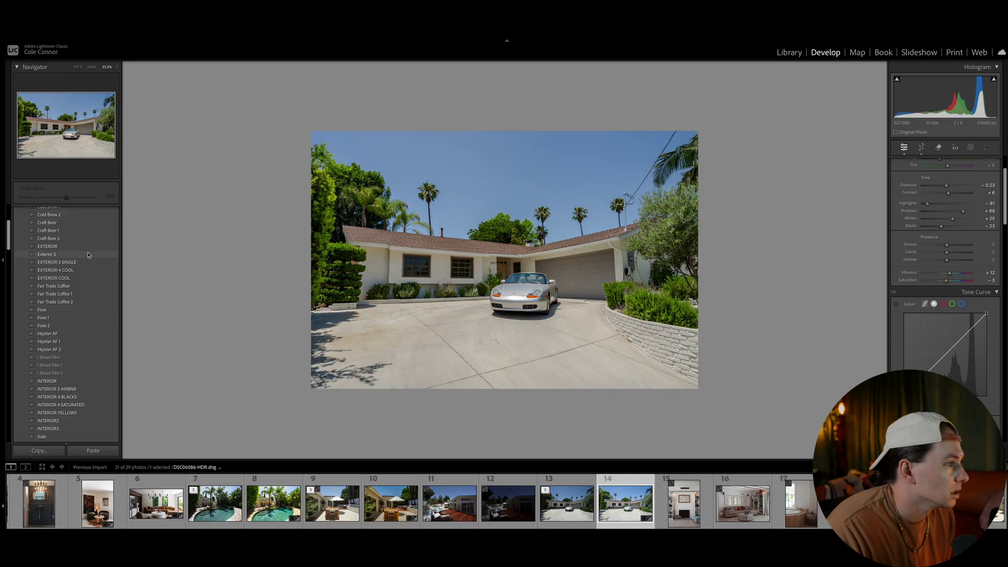
Apply EXTERIOR 3 SINGLE to the driveway photo, enable Lens Corrections and slightly adjust rotation
left_click(81, 262)
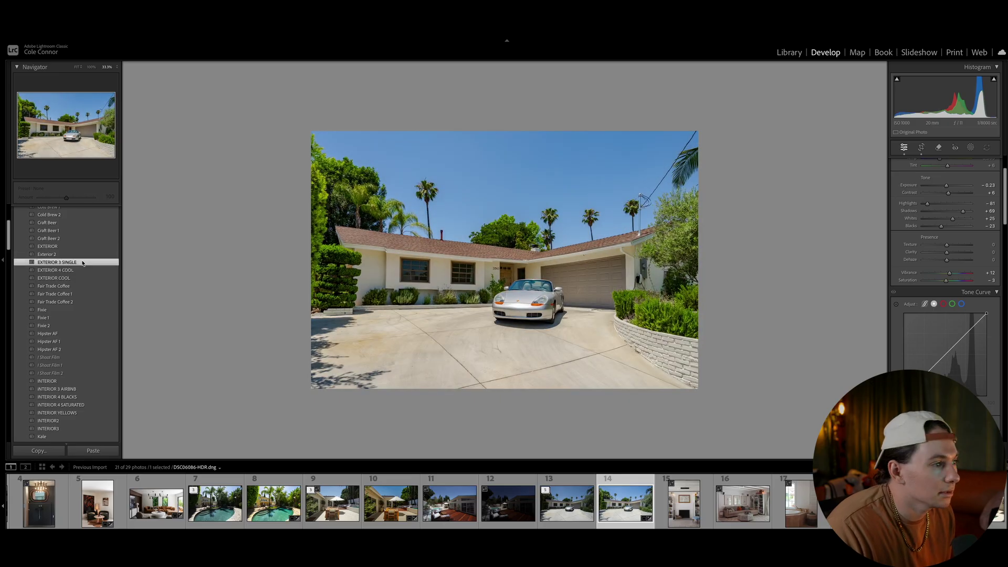
scroll(980, 267, "down", 15)
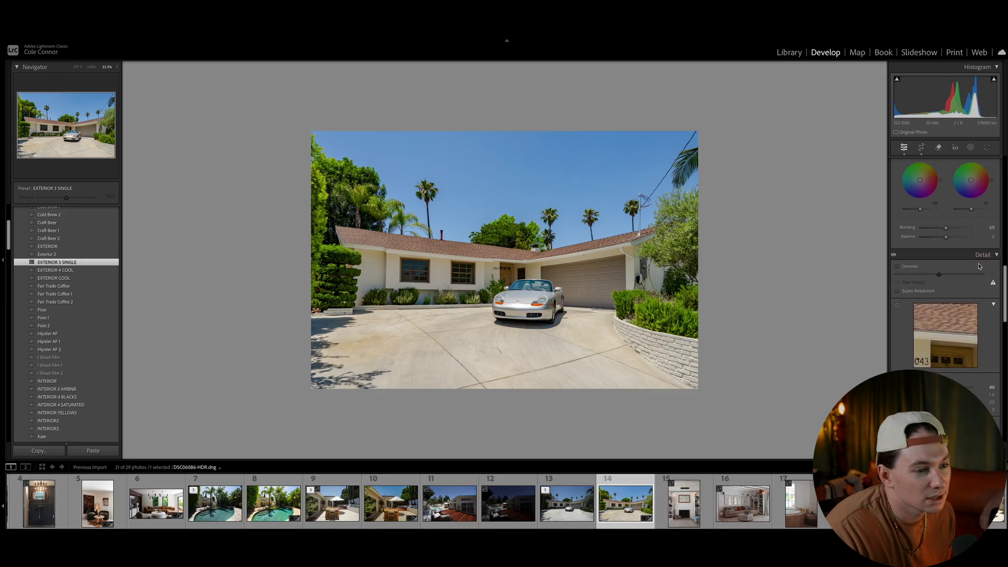
key("ctrl+z")
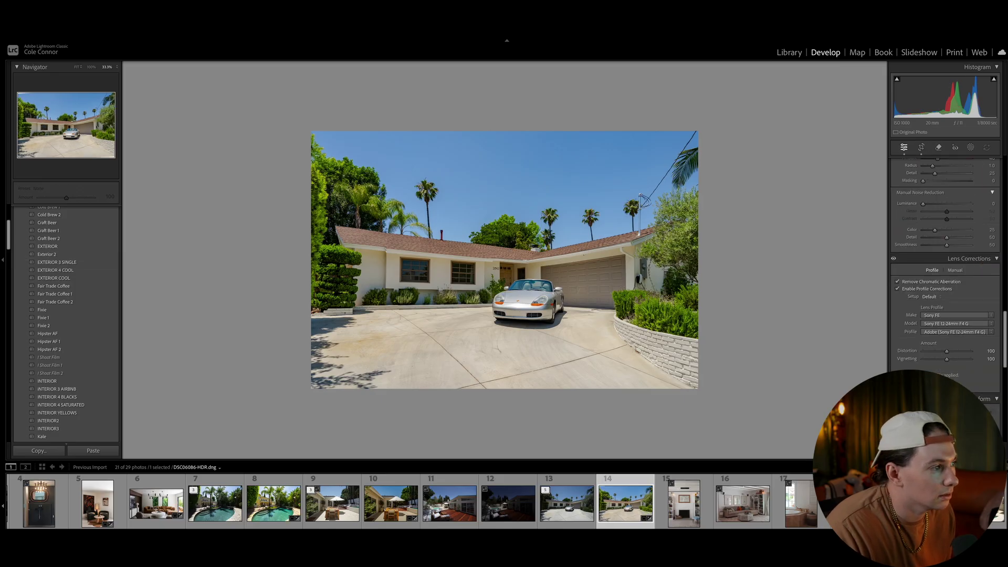
scroll(970, 313, "up", 4)
scroll(969, 314, "down", 10)
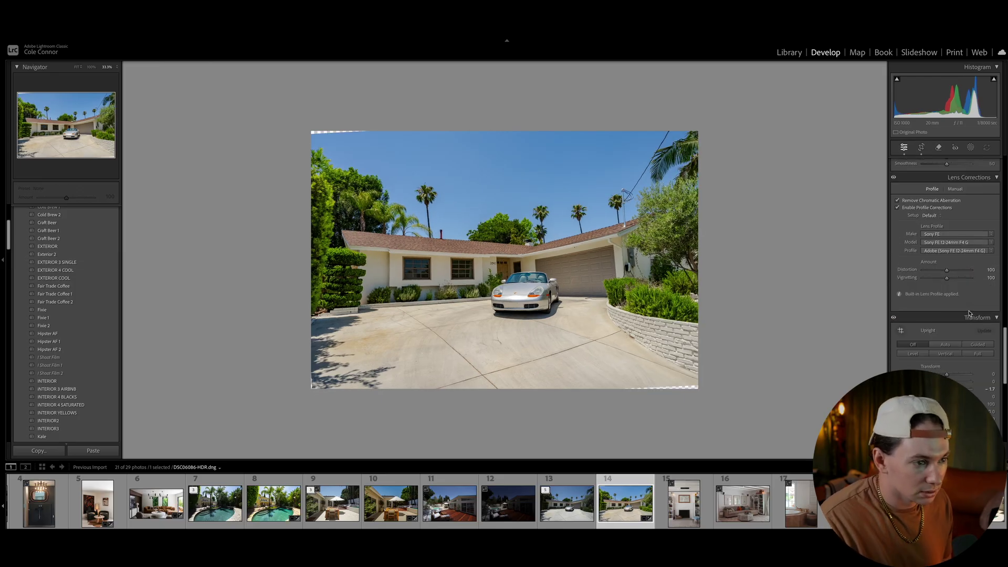
left_click_drag(947, 302, 946, 304)
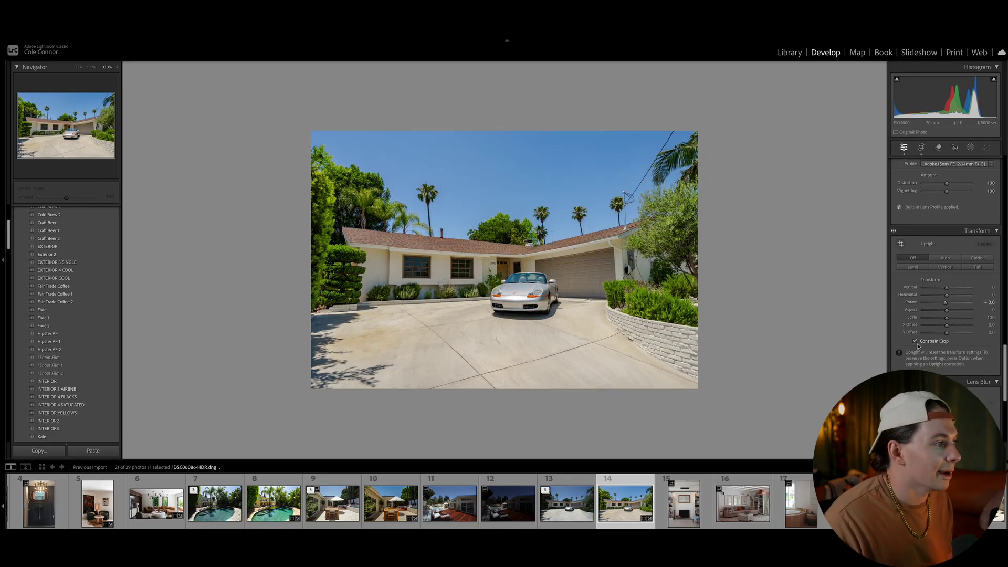
Lower Shadows to +61 and raise Saturation to +43 on the driveway photo
scroll(918, 346, "up", 15)
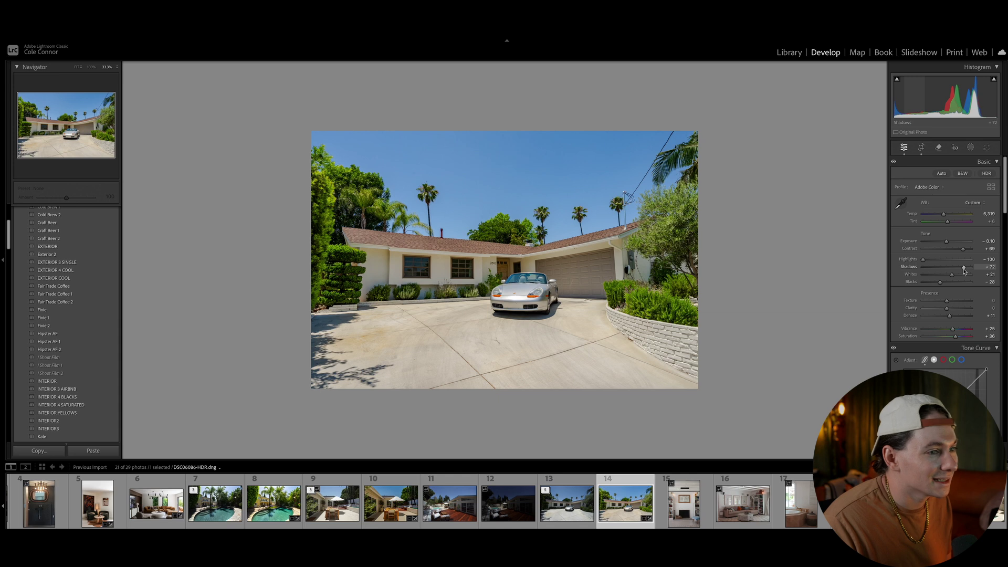
left_click_drag(965, 268, 962, 268)
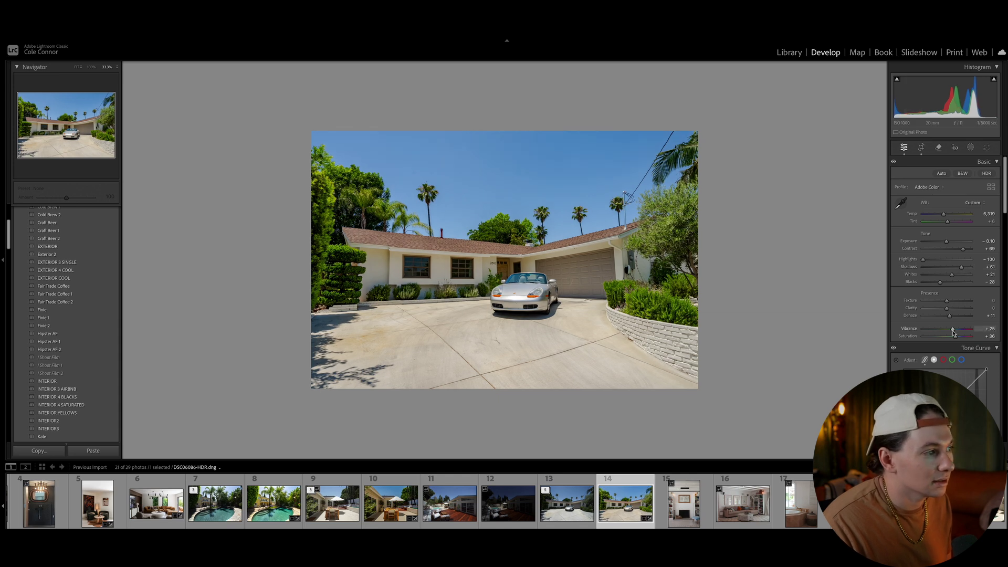
left_click_drag(955, 336, 958, 339)
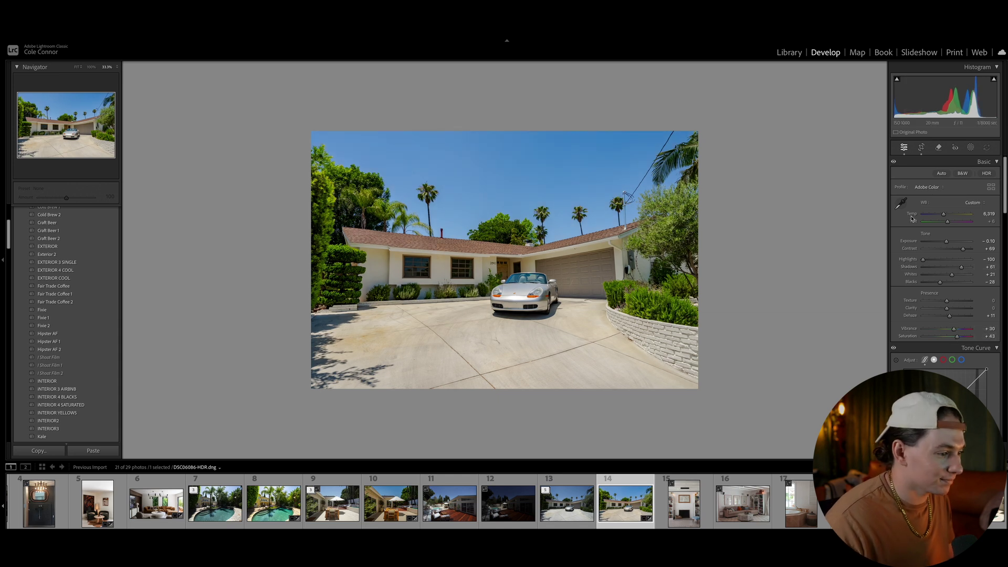
left_click(684, 505)
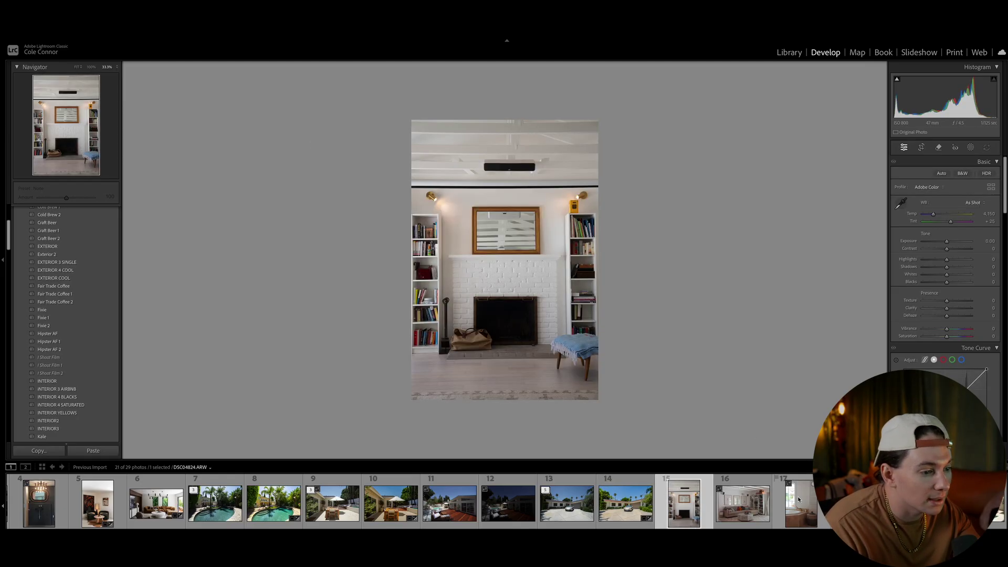
scroll(799, 499, "down", 1)
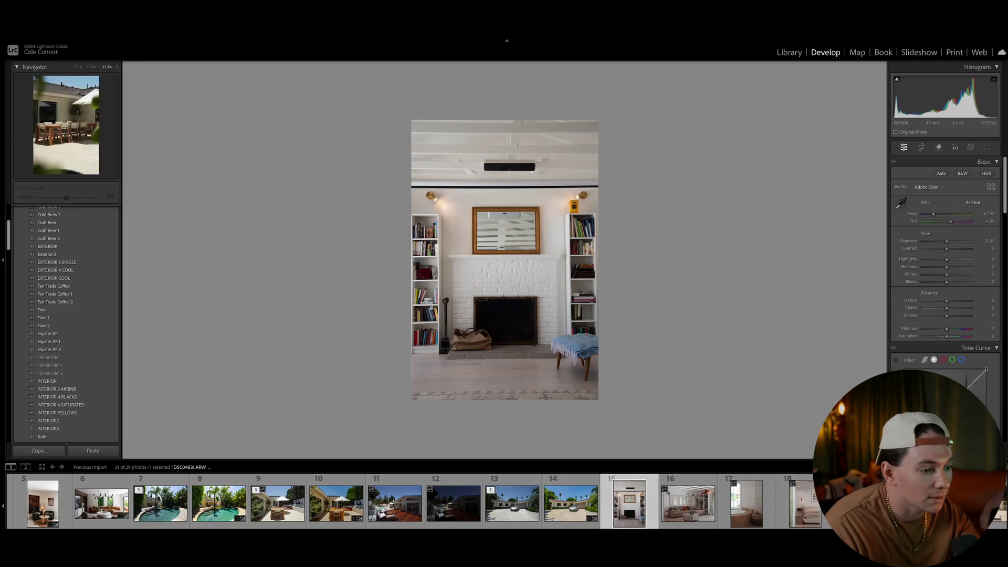
Open the vertical patio dining-table photo and apply the EXTERIOR 4 COOL preset
left_click(859, 503)
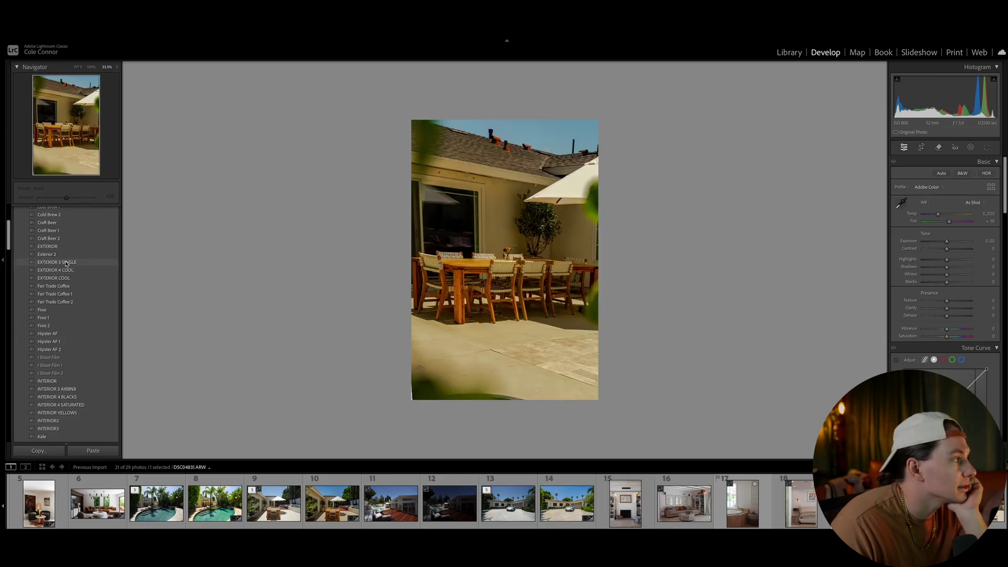
left_click(62, 270)
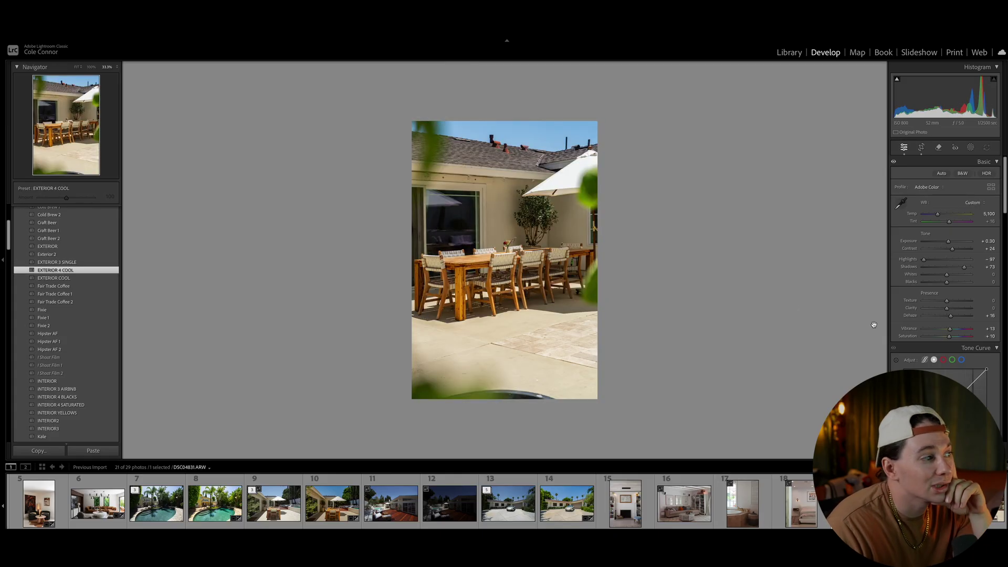
scroll(982, 336, "down", 15)
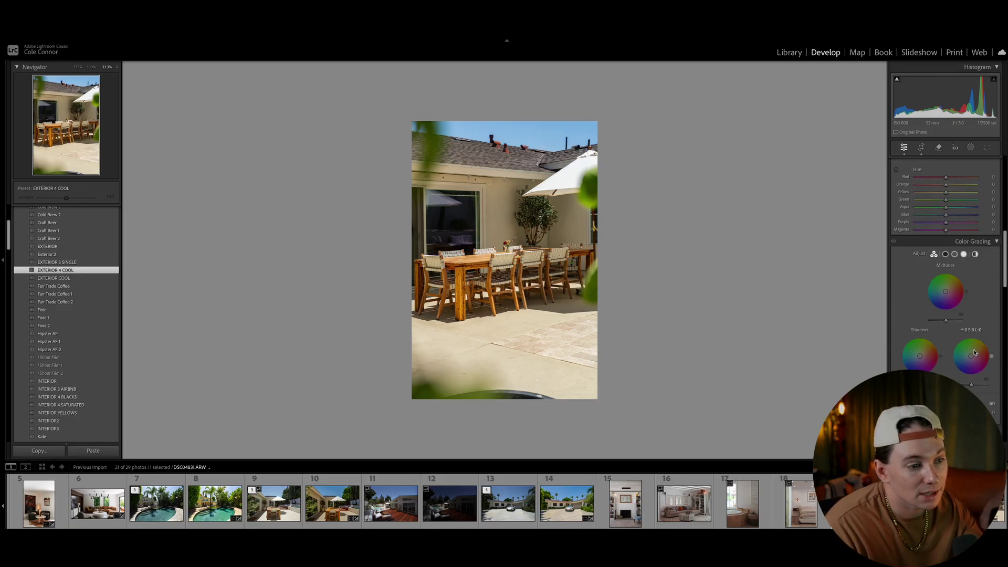
scroll(974, 350, "down", 5)
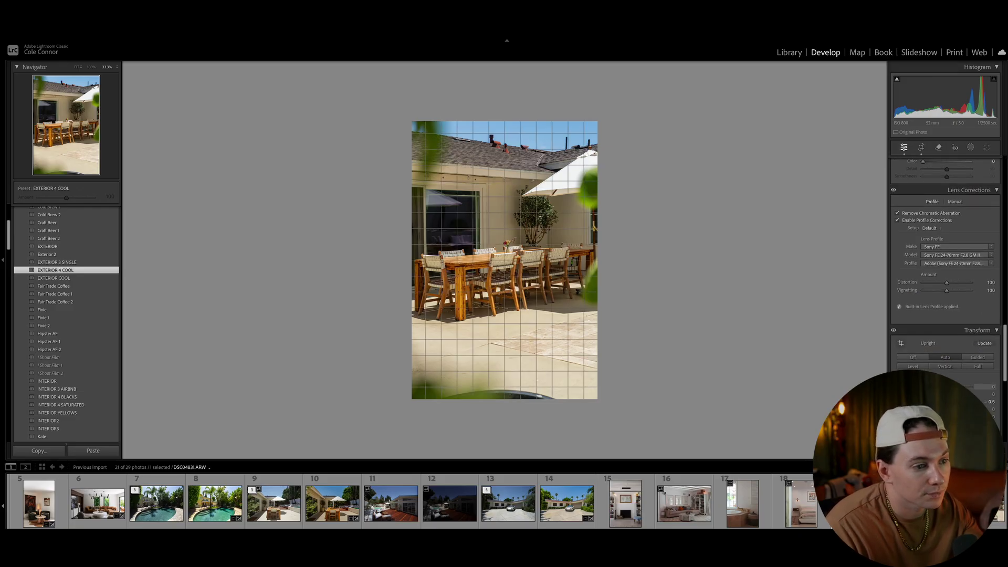
Turn off Upright perspective correction and raise Exposure to +0.65
left_click(923, 359)
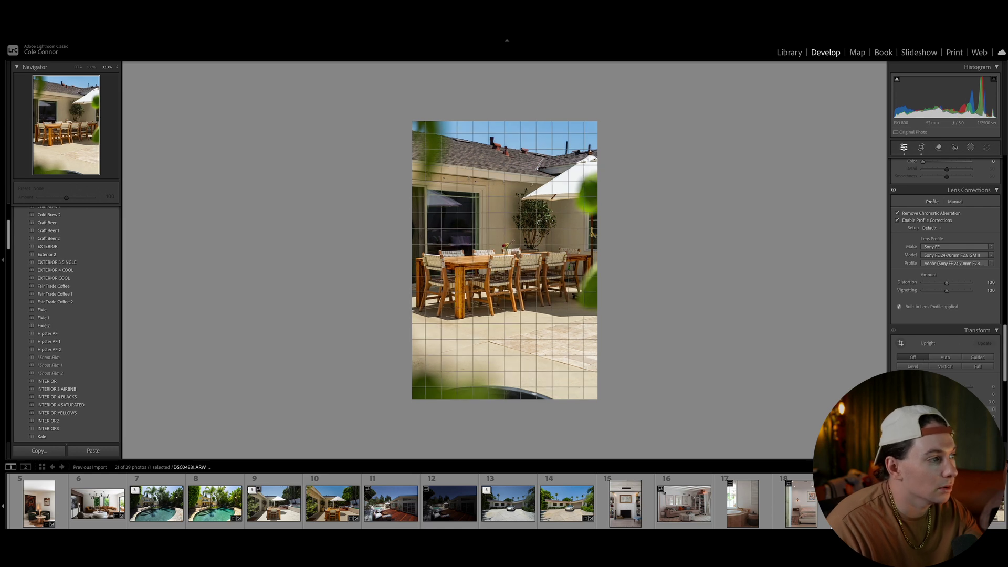
scroll(945, 239, "up", 10)
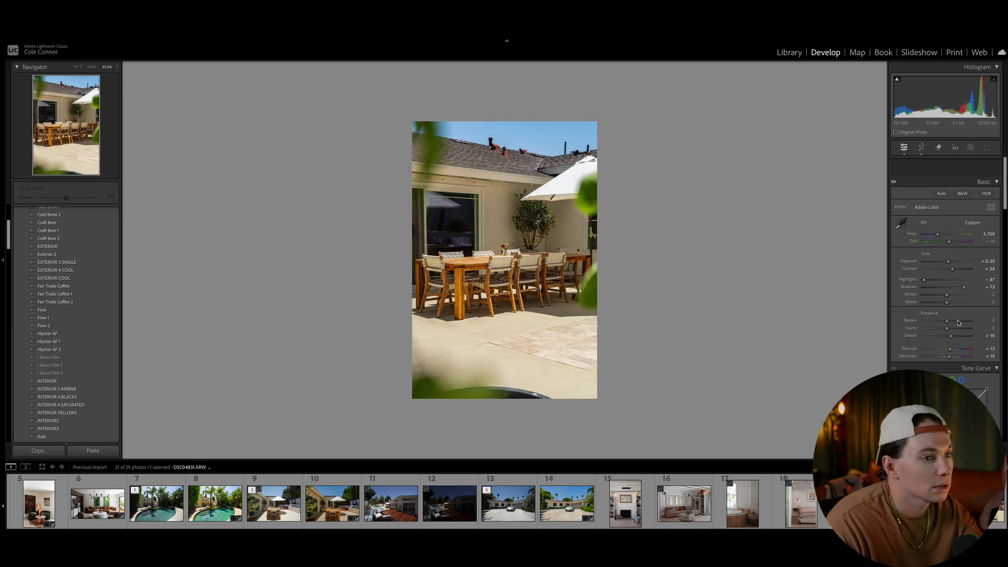
left_click_drag(945, 240, 948, 240)
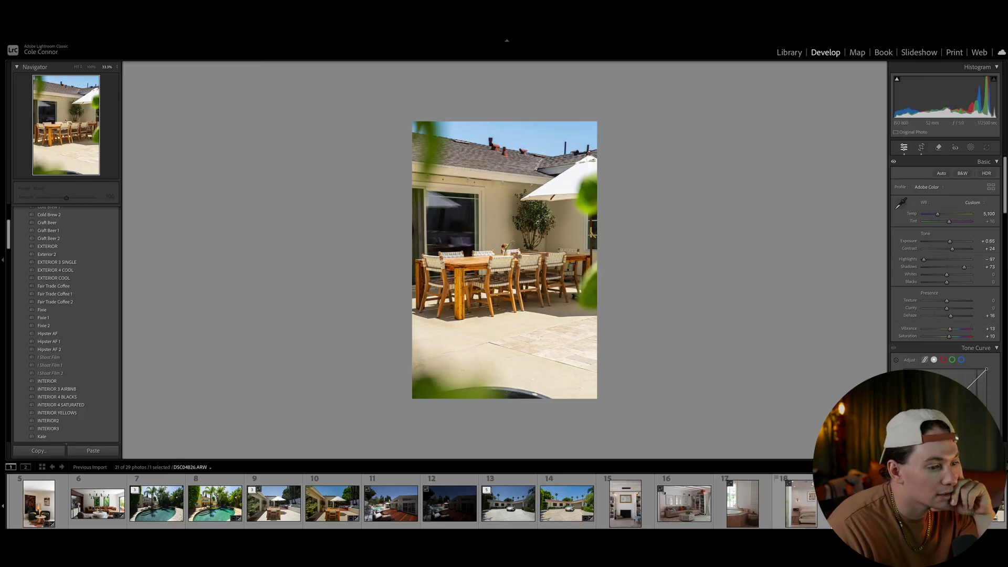
left_click(845, 502)
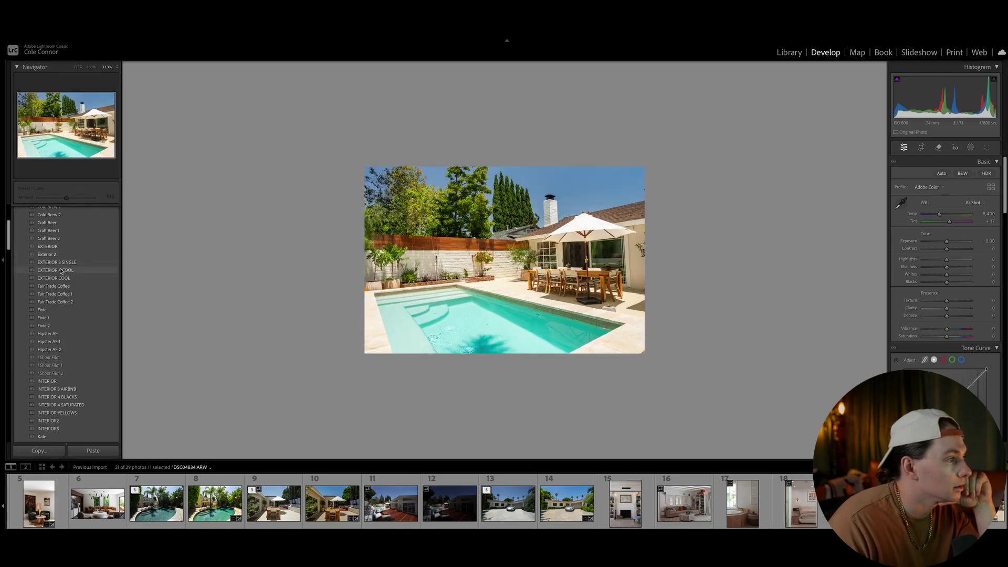
Apply EXTERIOR 4 COOL to the umbrella pool photo and set Upright to Auto
left_click(61, 271)
scroll(975, 322, "down", 10)
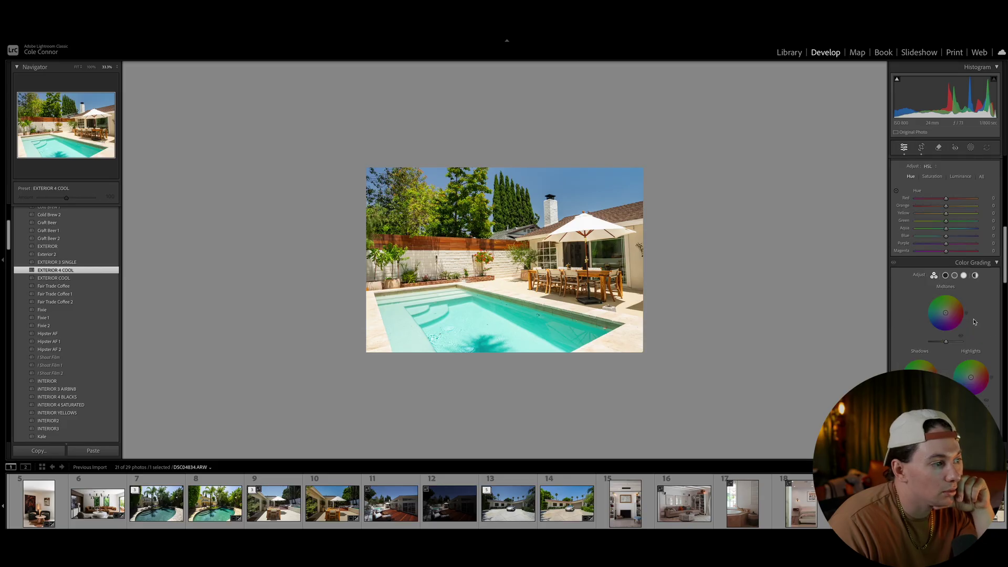
scroll(975, 322, "down", 2)
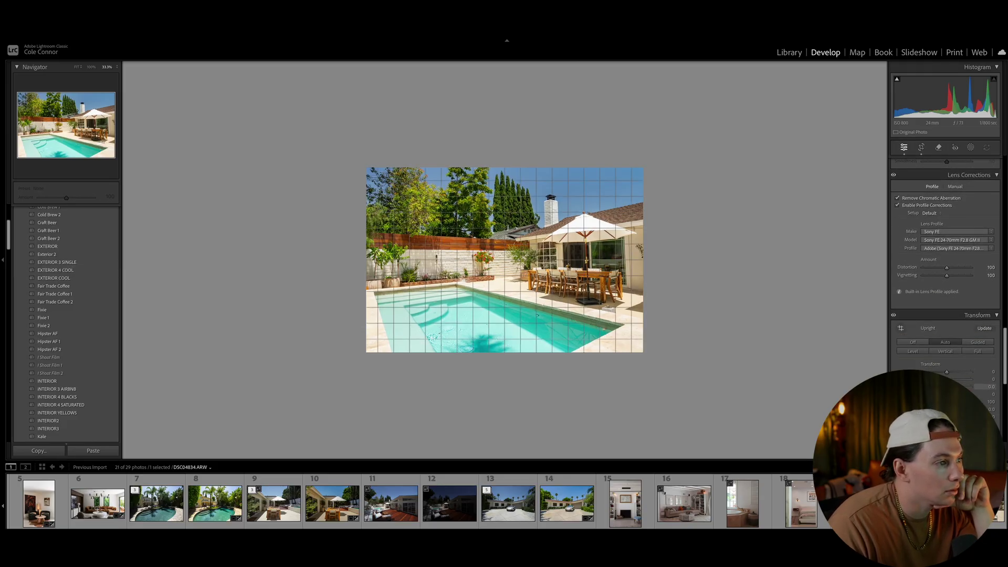
left_click(944, 342)
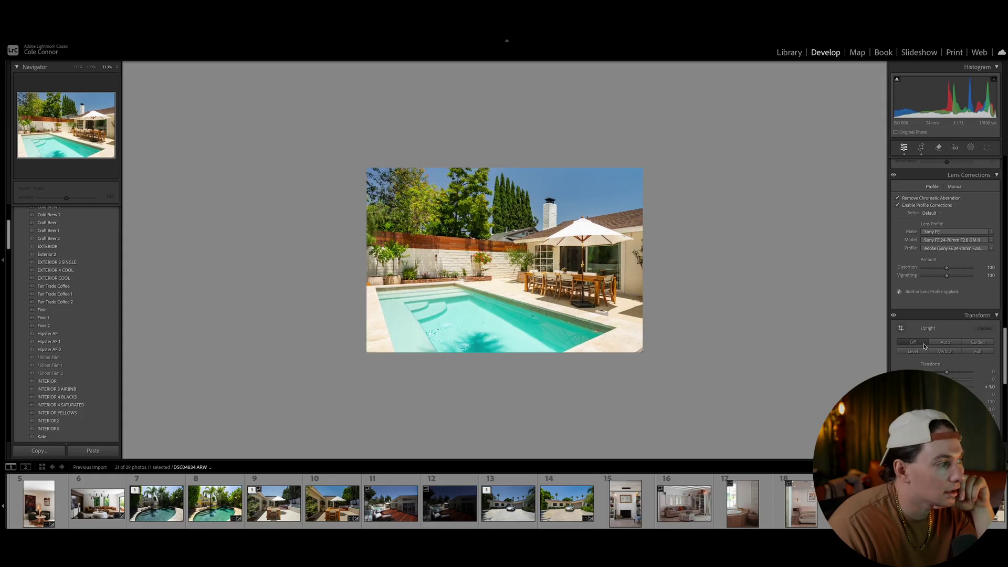
scroll(948, 252, "up", 12)
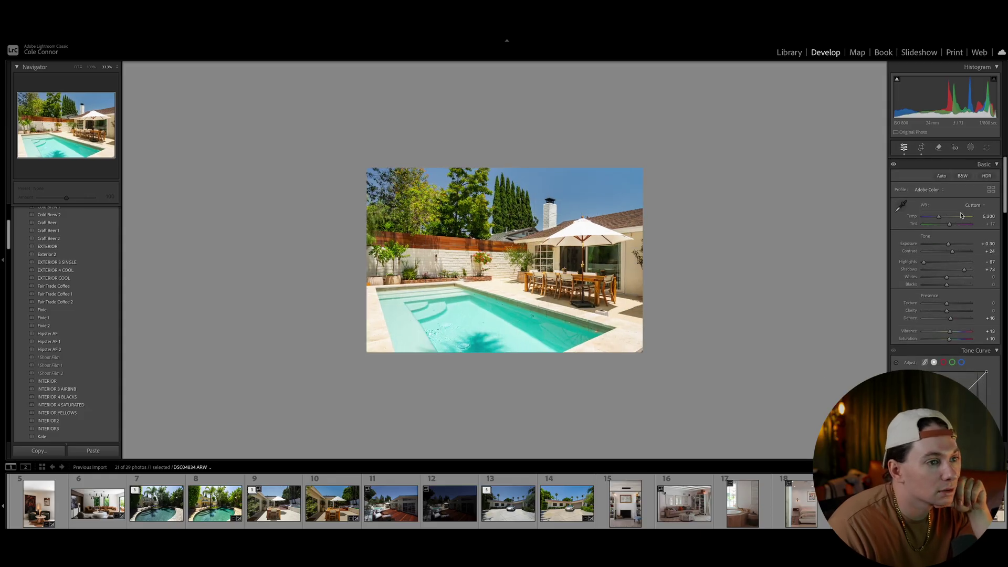
scroll(949, 244, "down", 1)
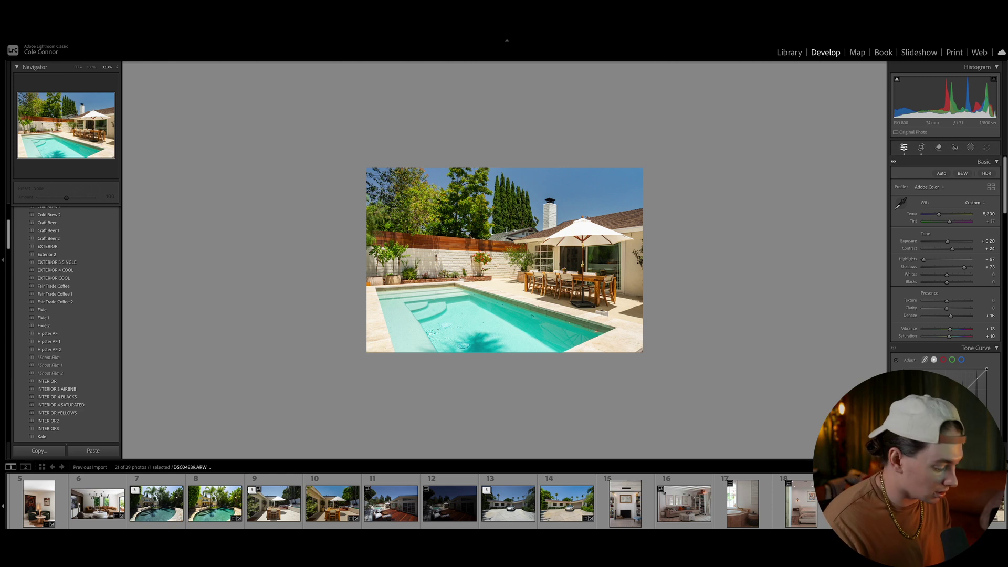
Paste the umbrella pool photo's settings onto the walled plunge-pool photo
key("ctrl+shift+v")
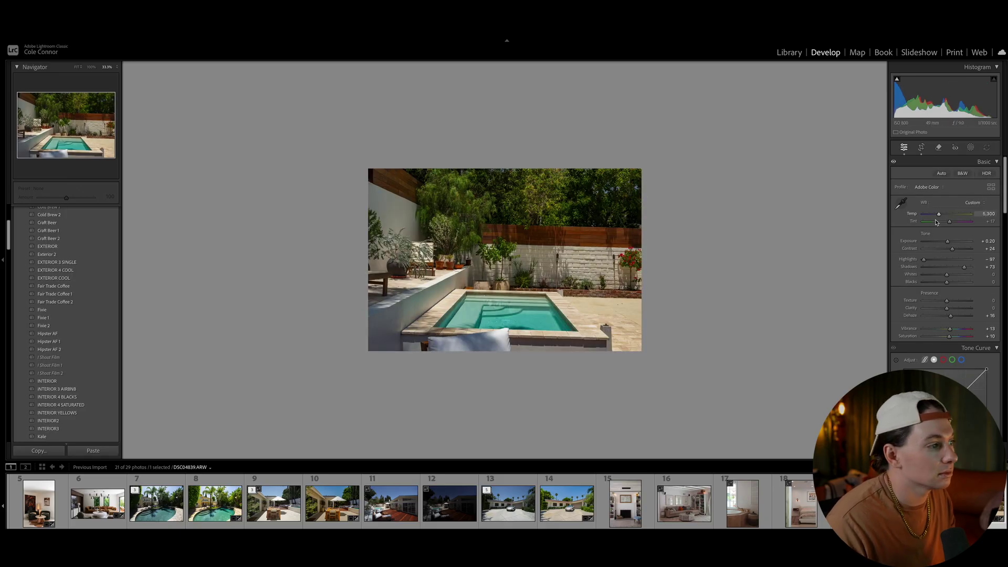
scroll(960, 291, "down", 10)
scroll(960, 290, "down", 10)
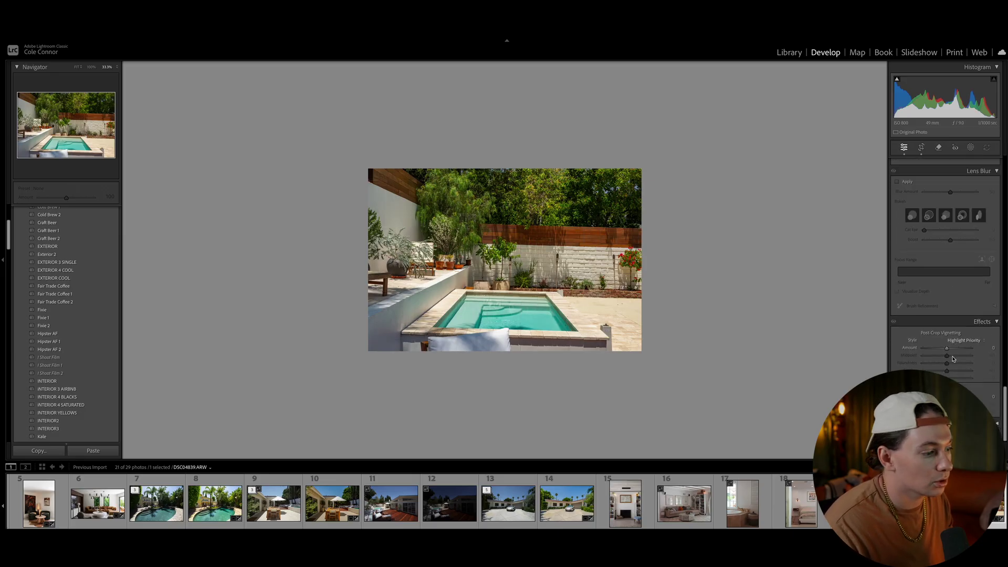
scroll(953, 359, "up", 1)
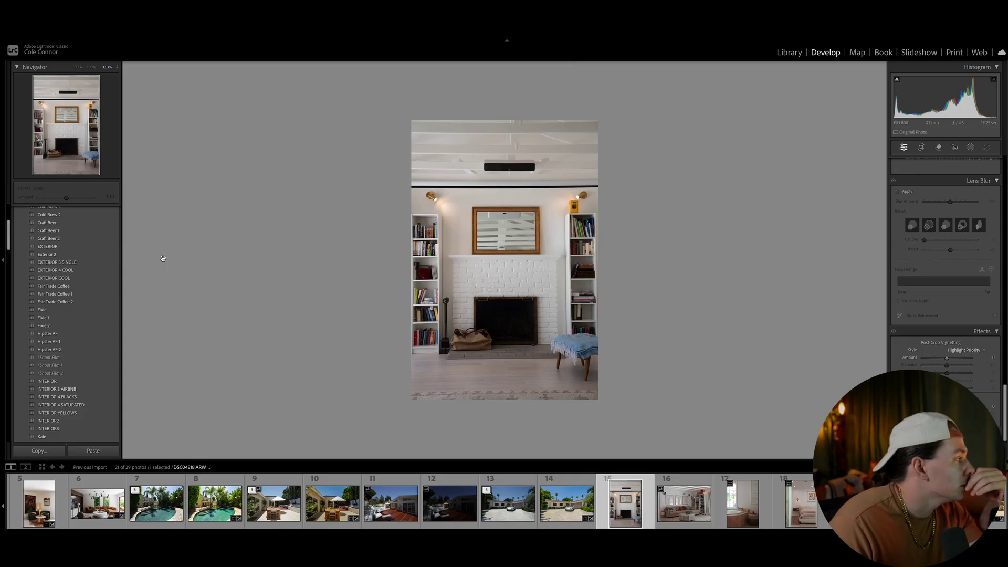
Apply the INTERIOR 4 BLACKS preset to the fireplace photo
scroll(63, 273, "down", 3)
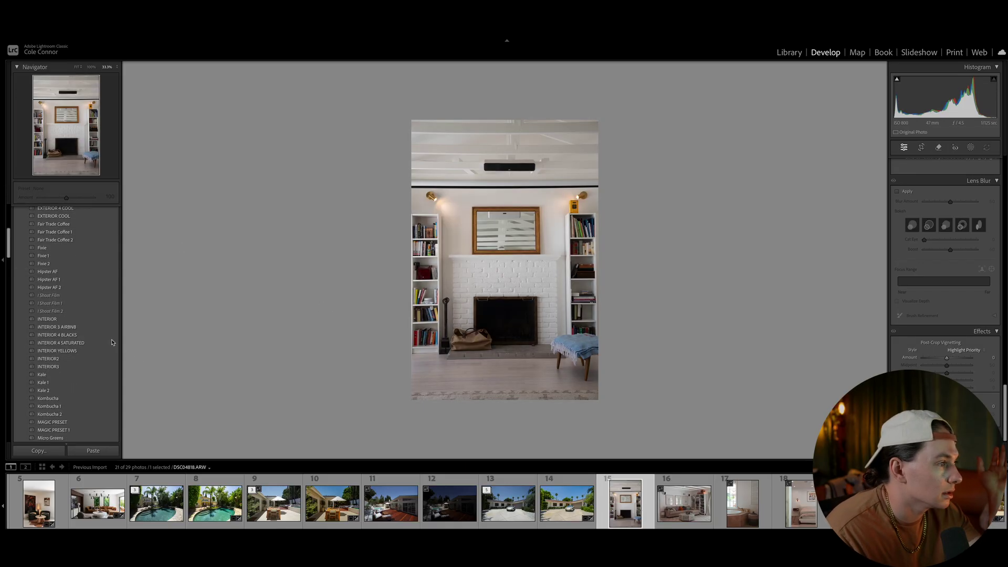
scroll(95, 335, "down", 1)
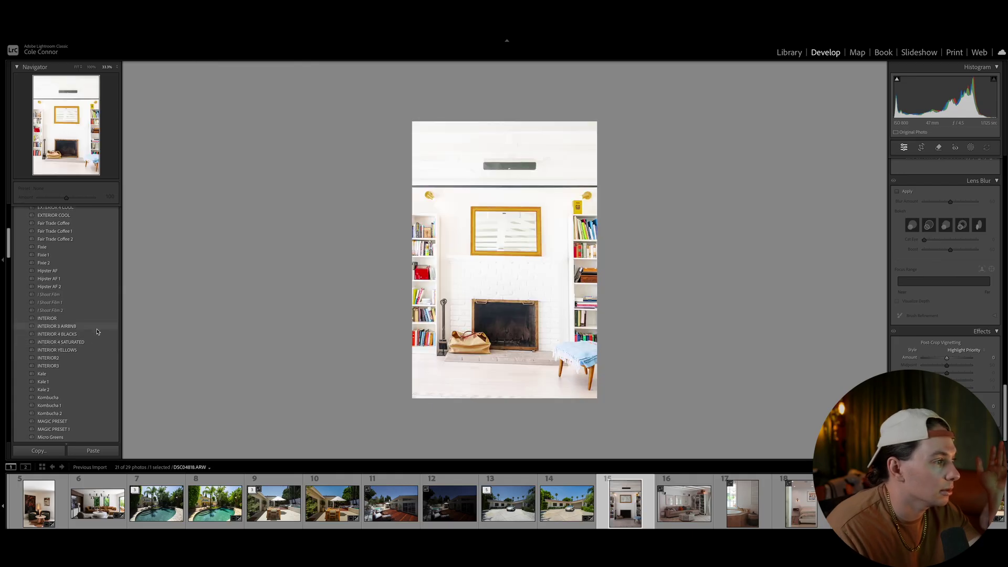
left_click(97, 333)
Turn Upright off and reset the Horizontal perspective adjustment to 0
scroll(915, 317, "up", 1)
scroll(958, 318, "up", 5)
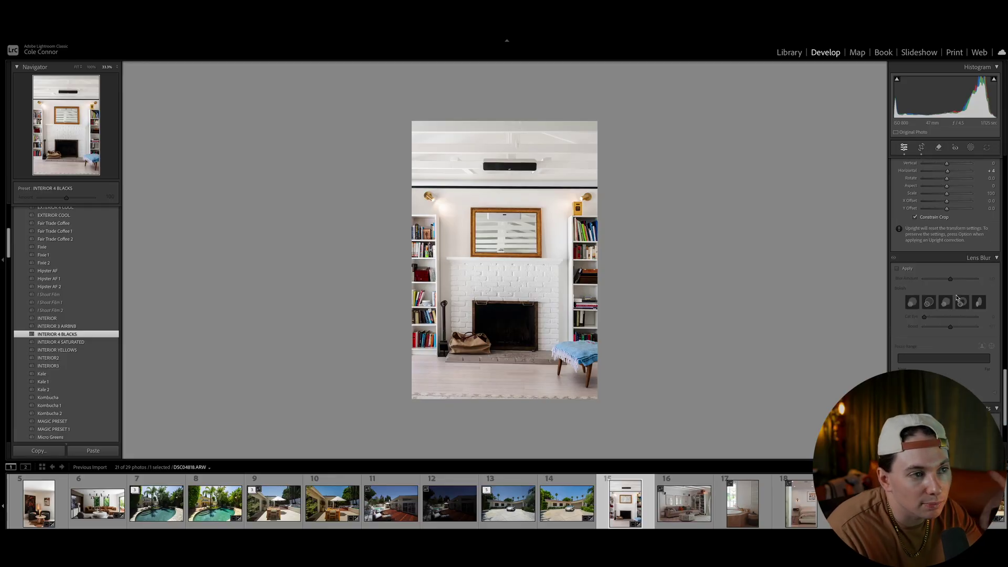
scroll(951, 309, "up", 1)
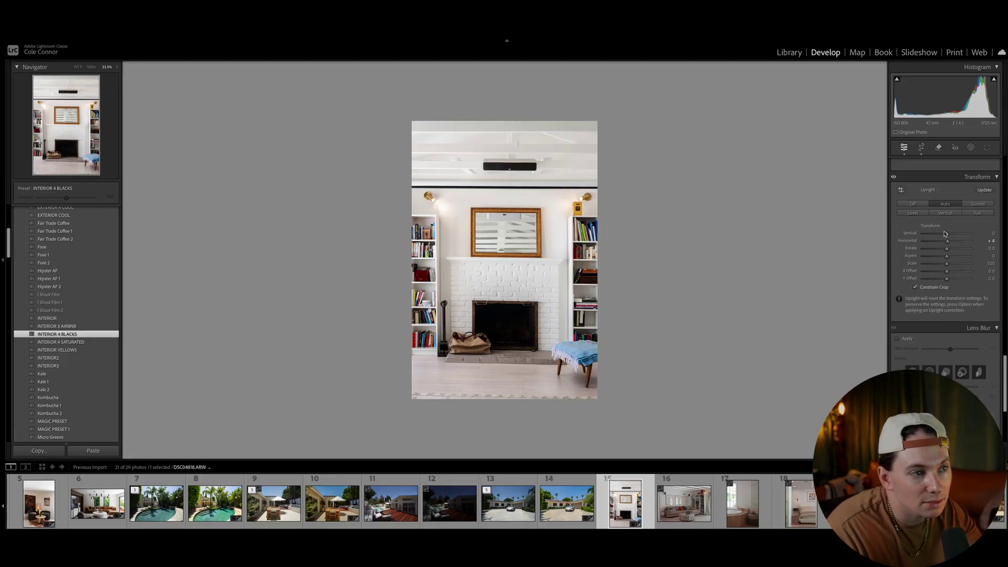
left_click(917, 204)
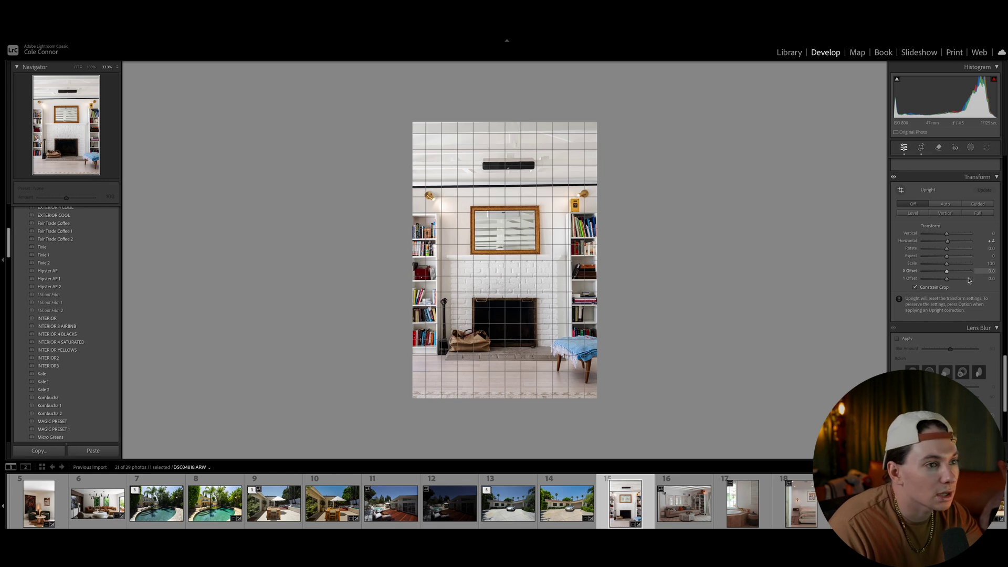
double_click(948, 241)
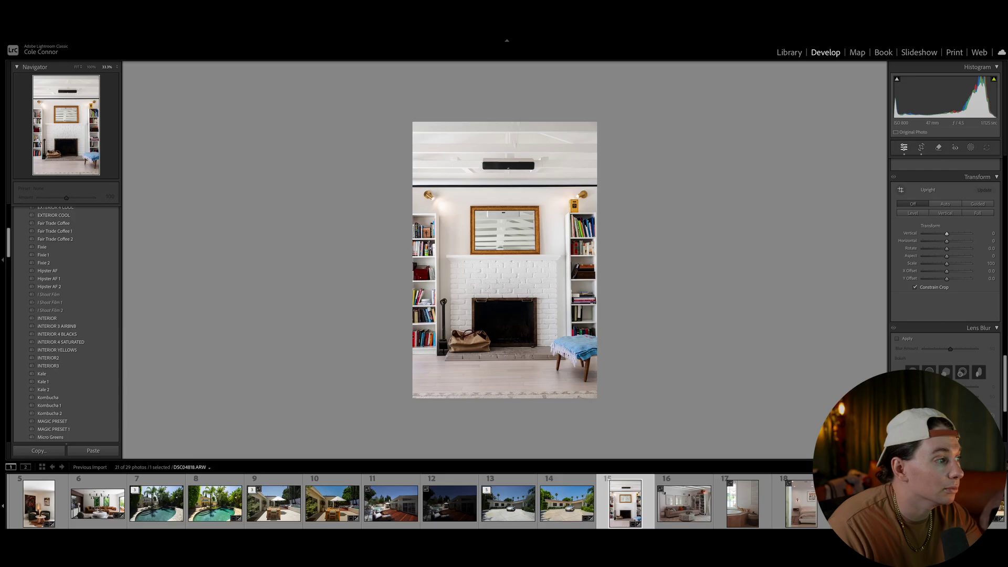
key("Right")
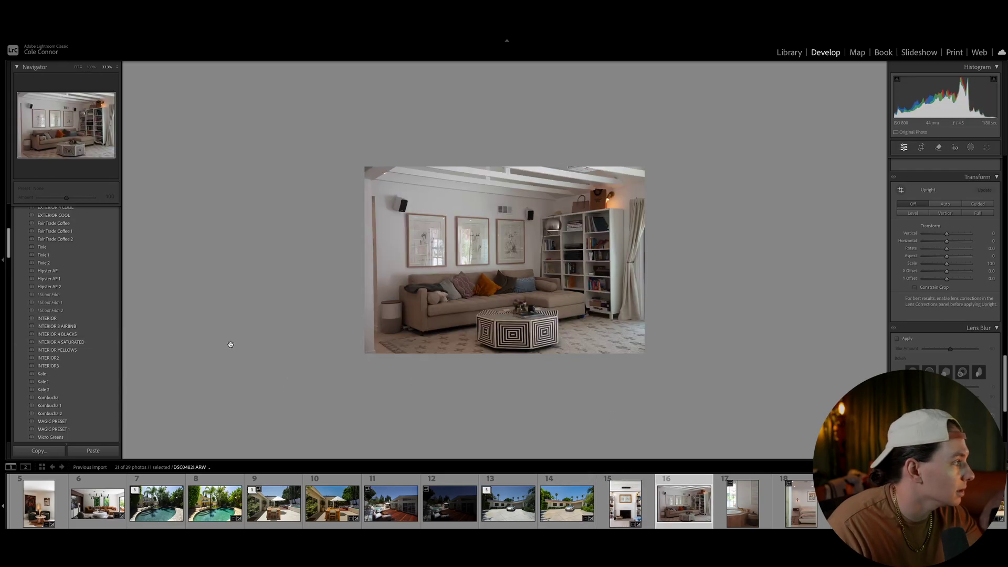
Apply INTERIOR 3 AIRBNB to the living room photo and reset Vertical and Rotate to 0
left_click(108, 327)
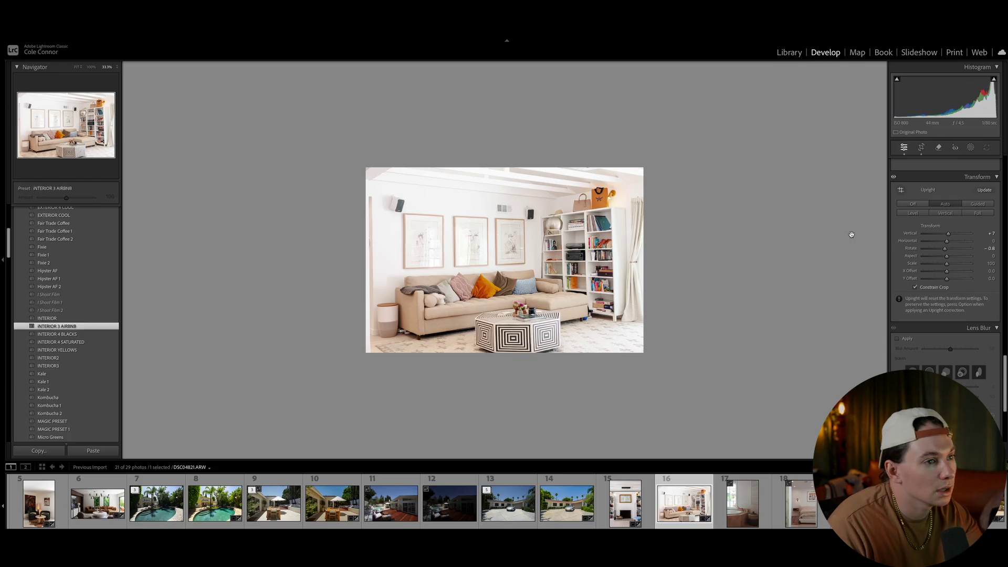
double_click(948, 233)
double_click(945, 249)
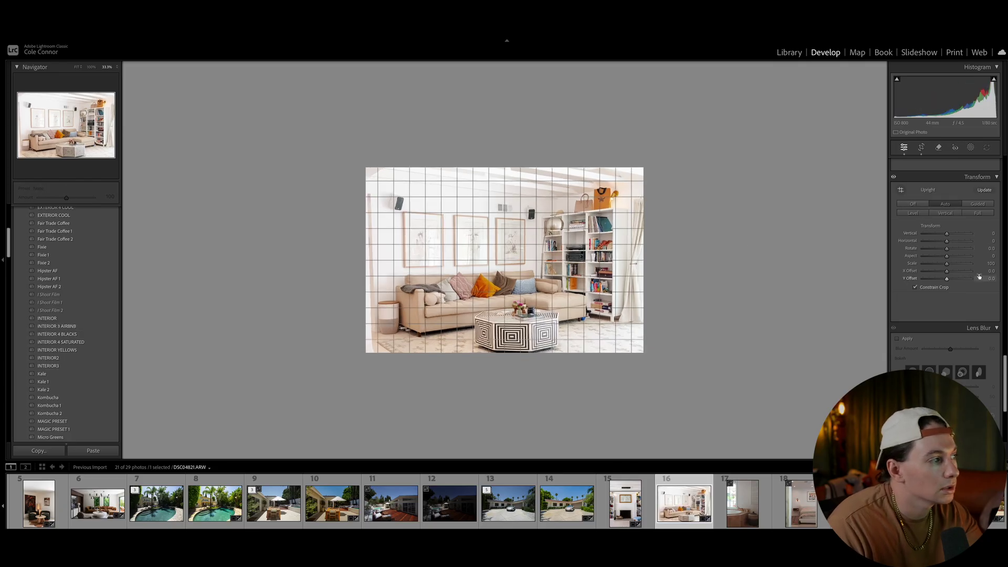
scroll(951, 248, "up", 10)
scroll(956, 246, "down", 10)
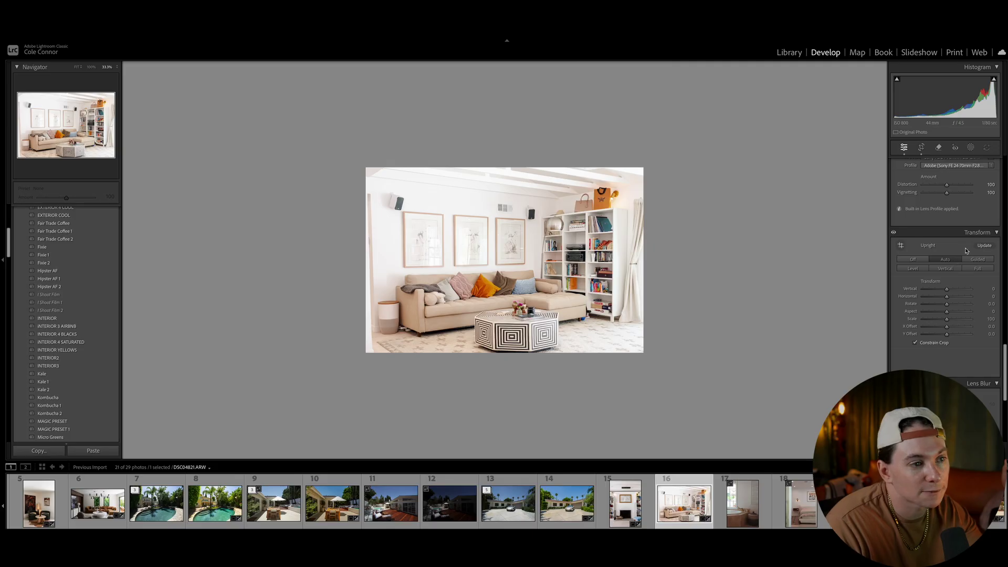
Turn Upright off then Auto, lower Exposure from +2.05 to +1.10, and open the bathroom photo
left_click(918, 262)
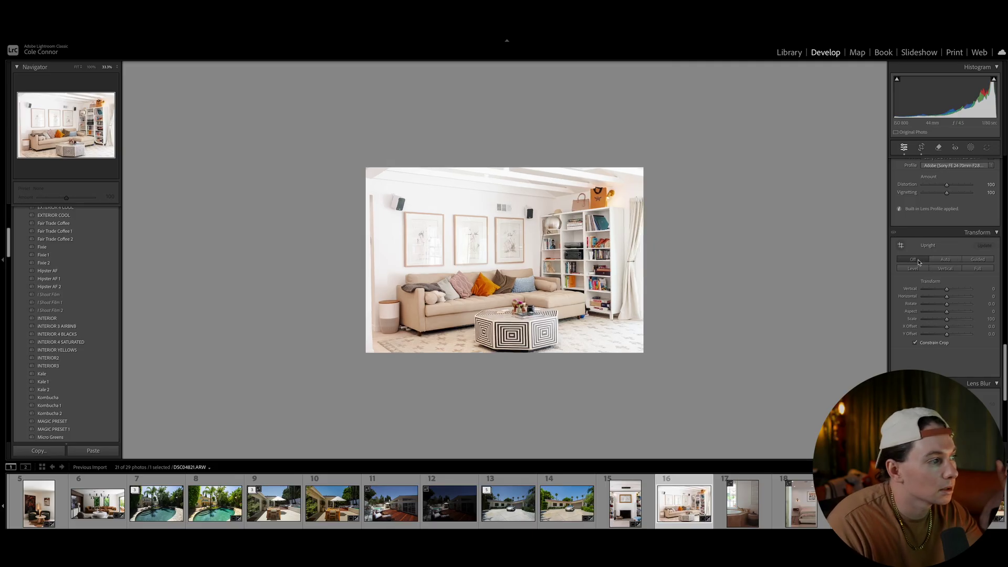
left_click(940, 259)
scroll(951, 252, "up", 10)
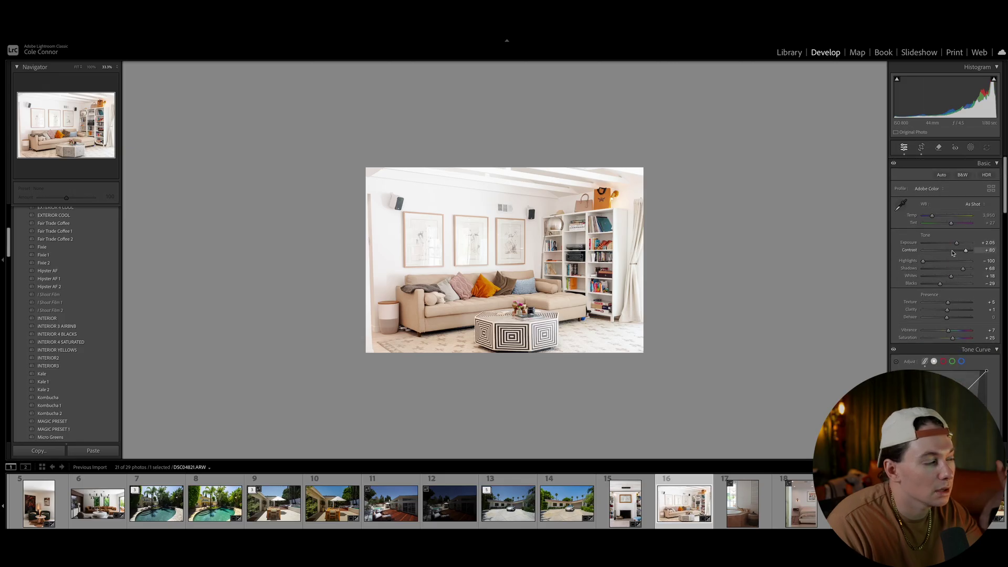
left_click_drag(957, 244, 955, 247)
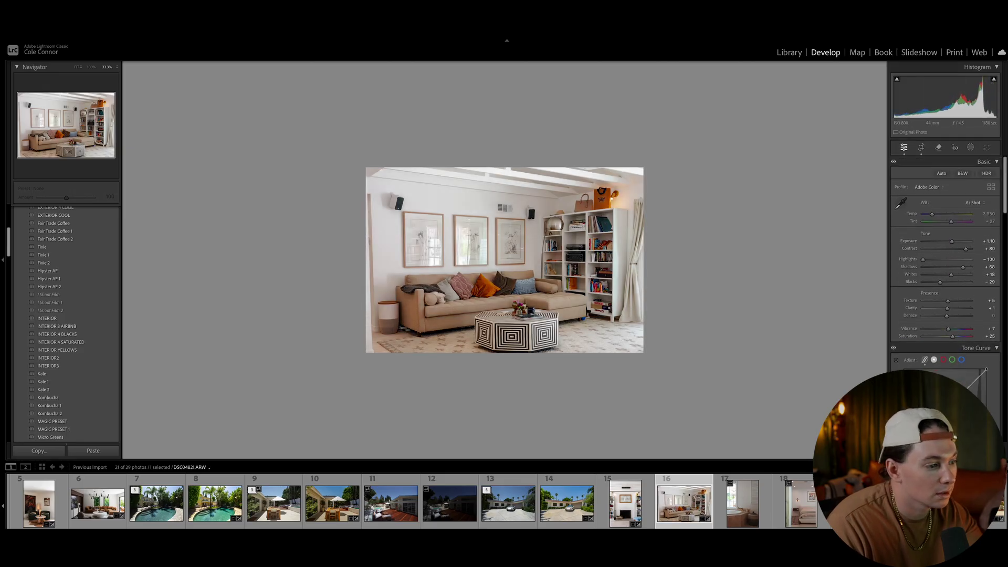
left_click(734, 502)
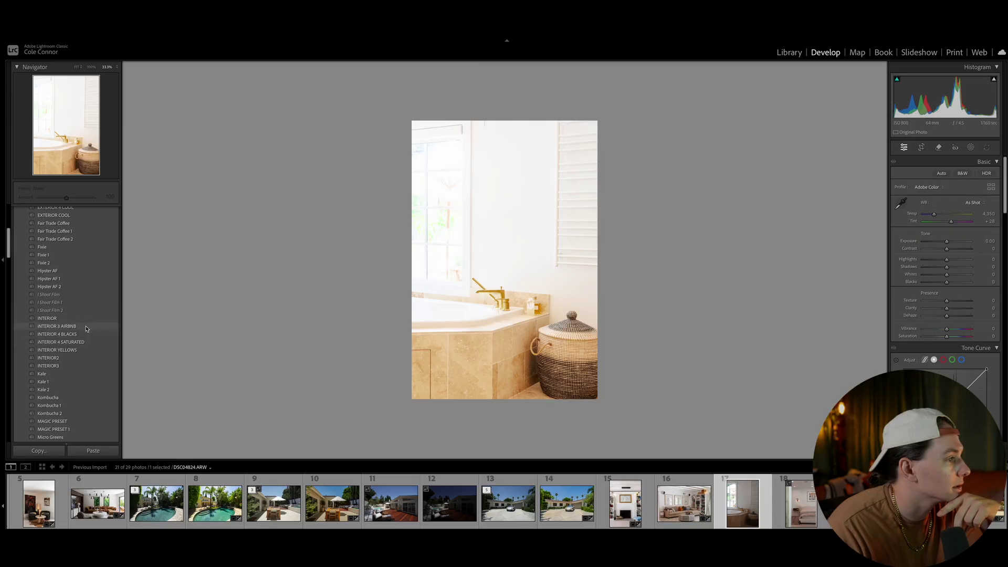
Apply INTERIOR 3 AIRBNB to the bathtub photo (Exposure +1.15), then to the bedroom at Exposure +0.95
left_click(79, 326)
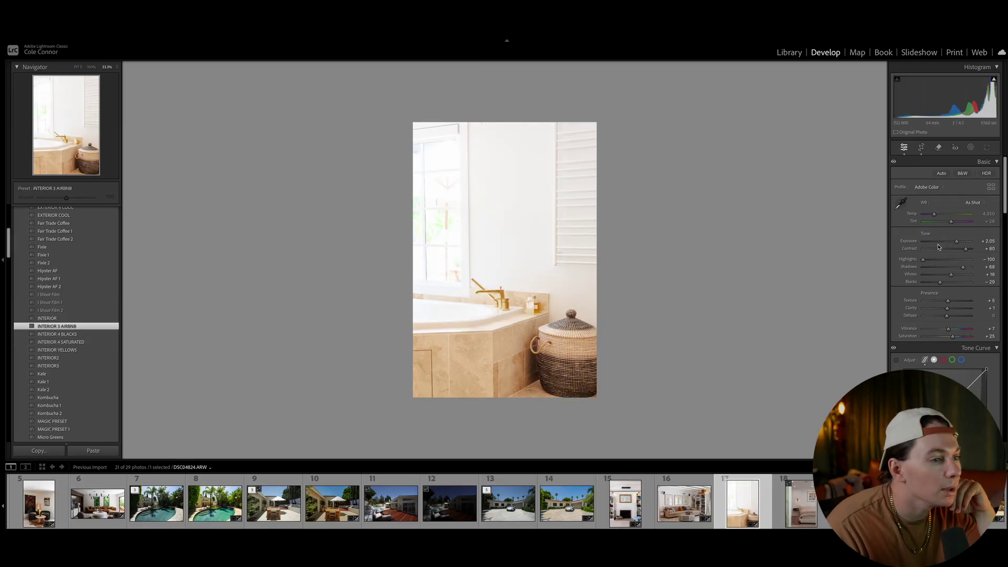
scroll(957, 243, "down", 9)
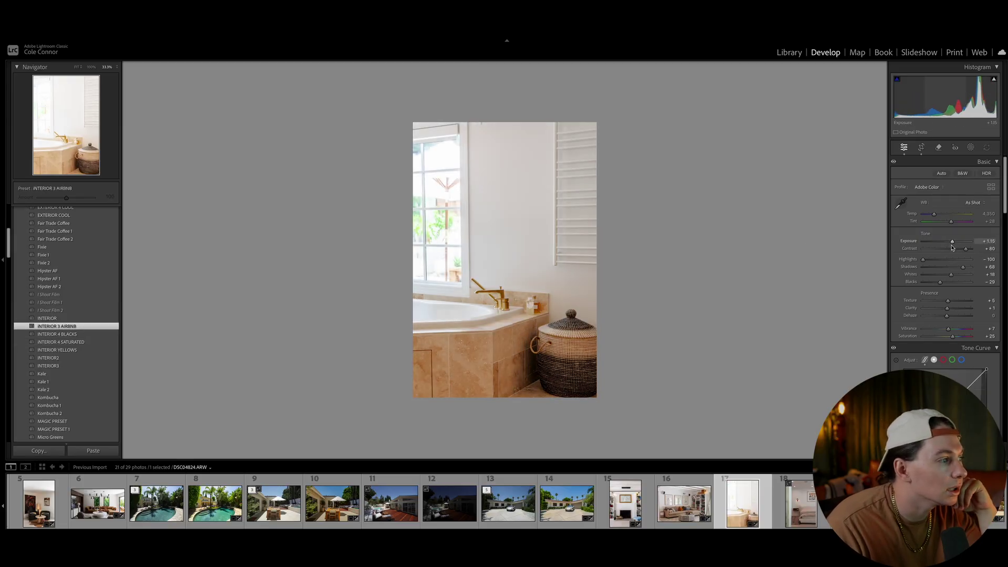
left_click(802, 512)
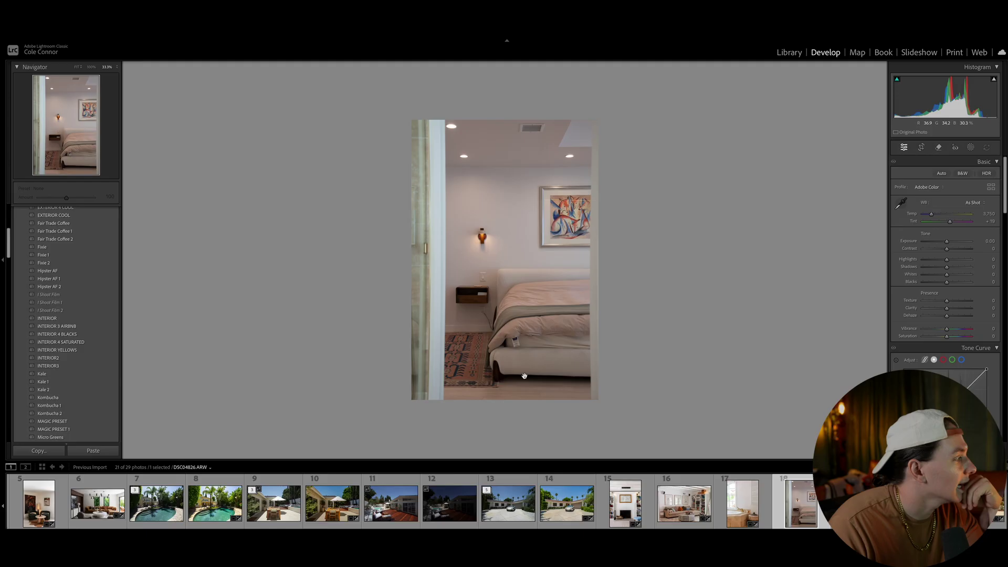
left_click(79, 326)
left_click_drag(957, 242, 952, 242)
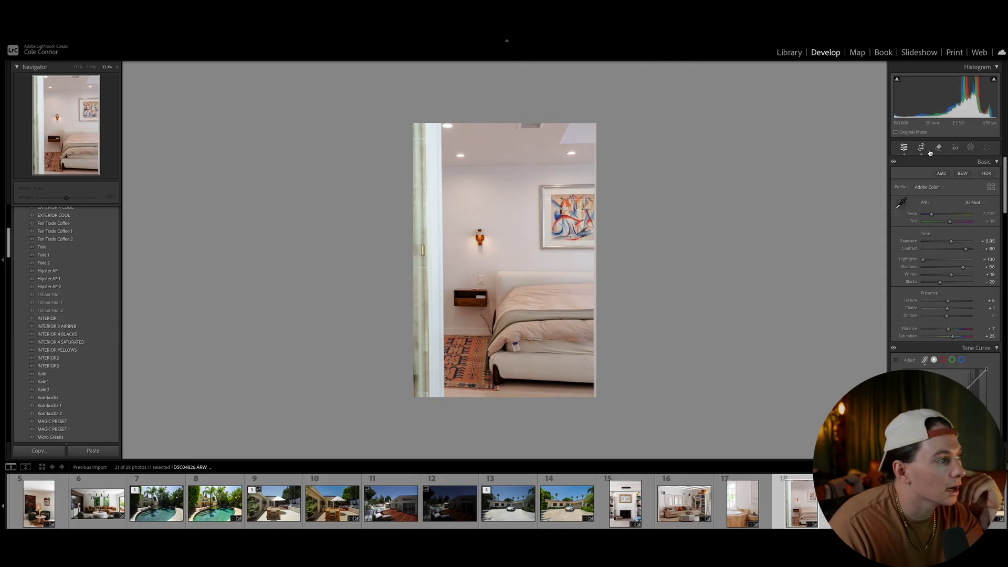